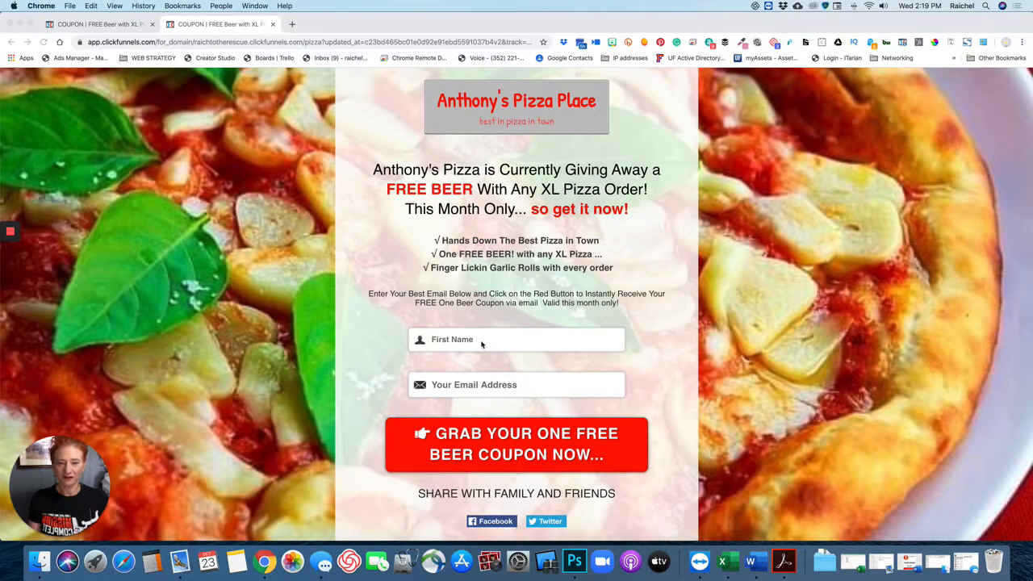
Step: Fill in the first name and e-mail address on the free beer coupon page and submit the form
scroll(482, 385, "down", 1)
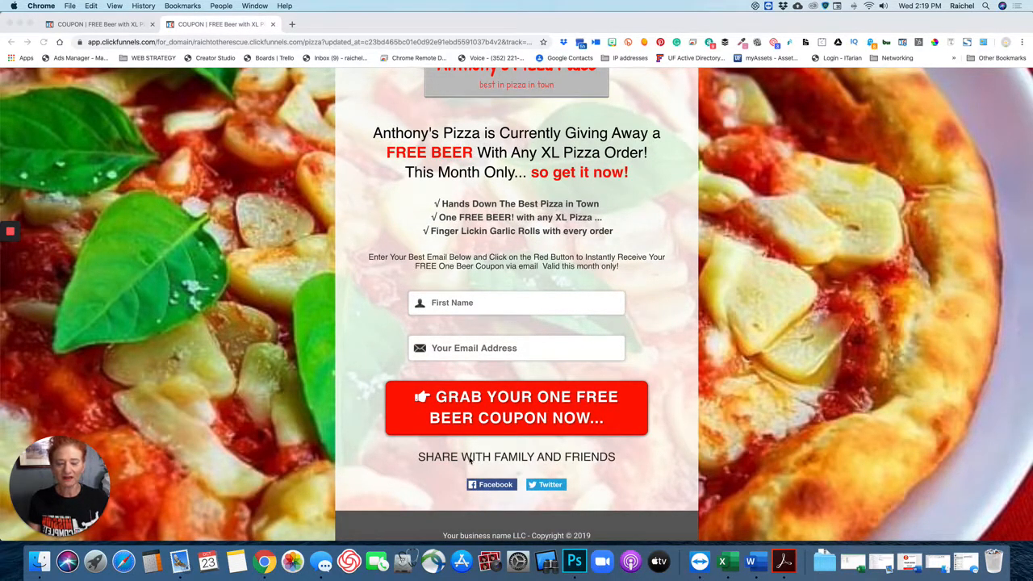
scroll(466, 467, "down", 1)
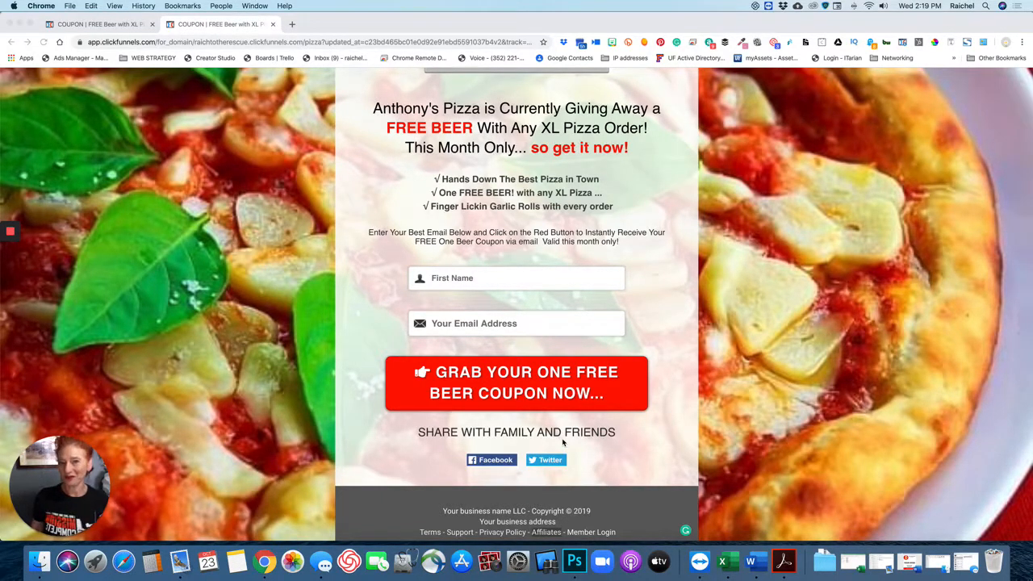
scroll(519, 444, "down", 1)
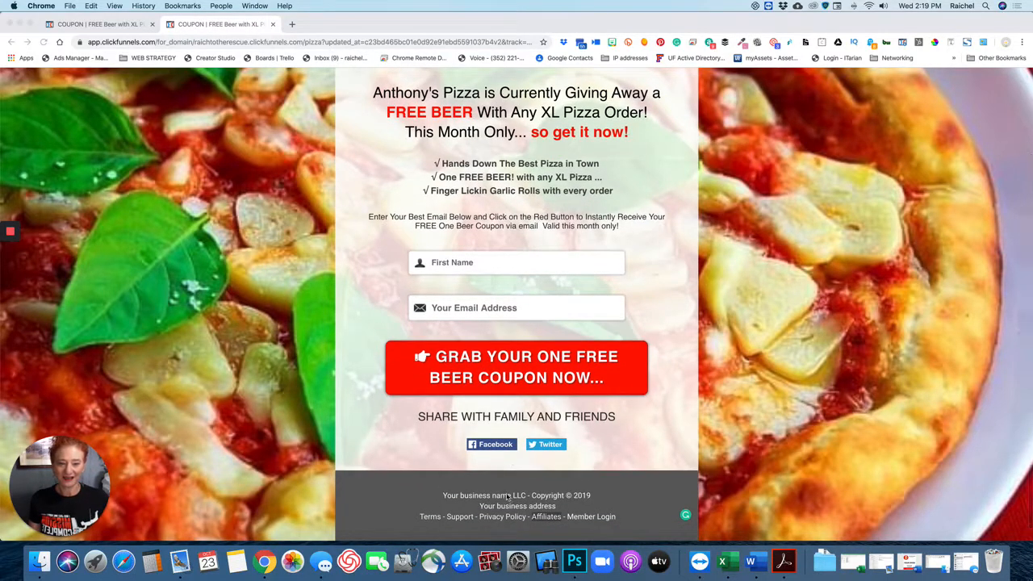
scroll(506, 464, "down", 1)
scroll(504, 469, "up", 3)
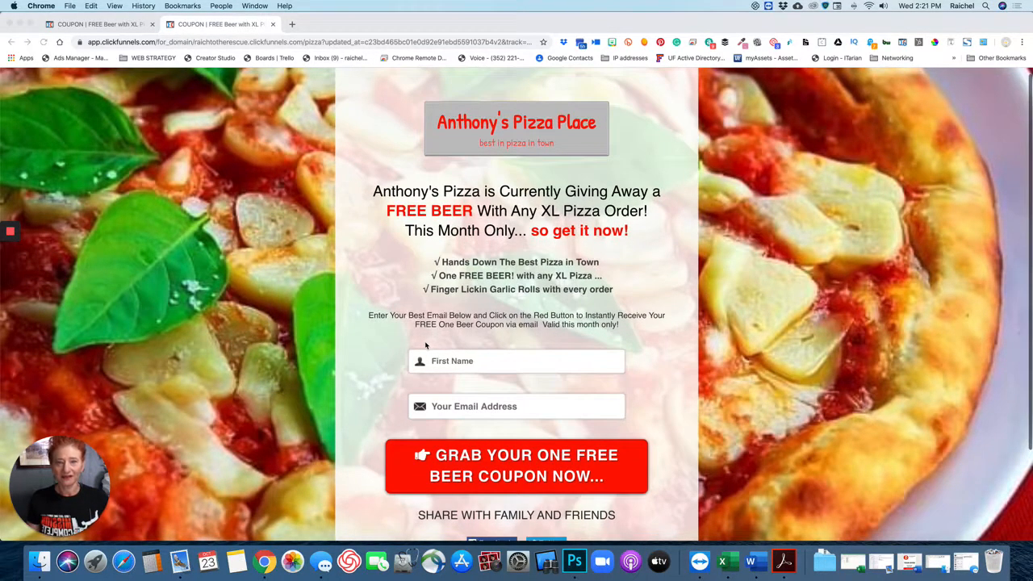
scroll(440, 326, "down", 2)
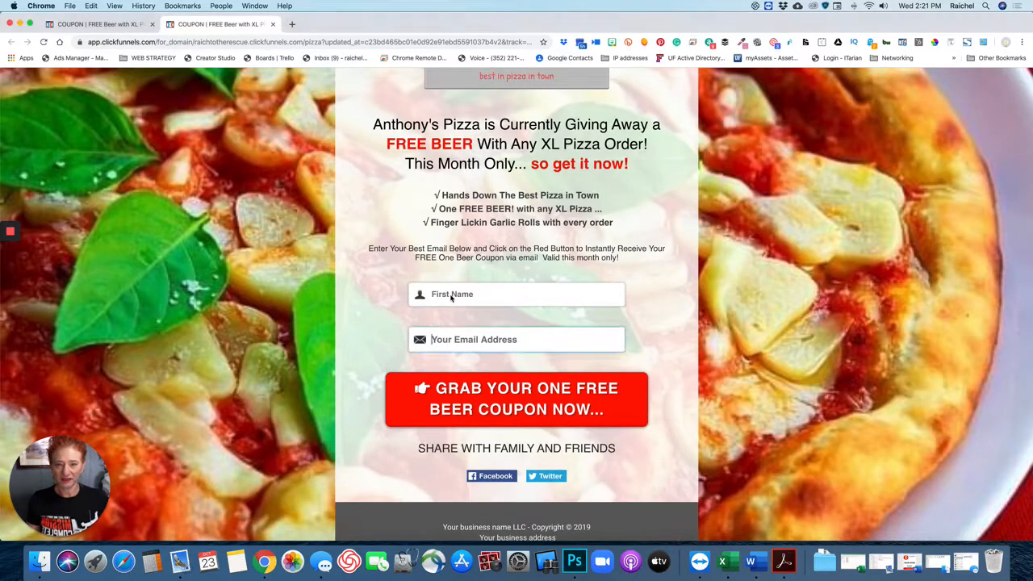
left_click(445, 296)
left_click(447, 326)
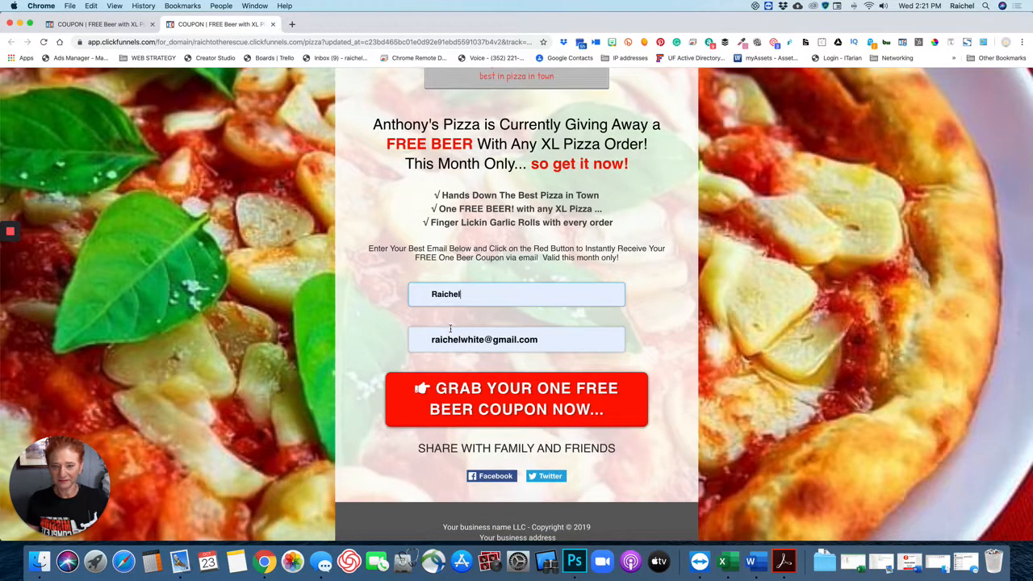
left_click(515, 412)
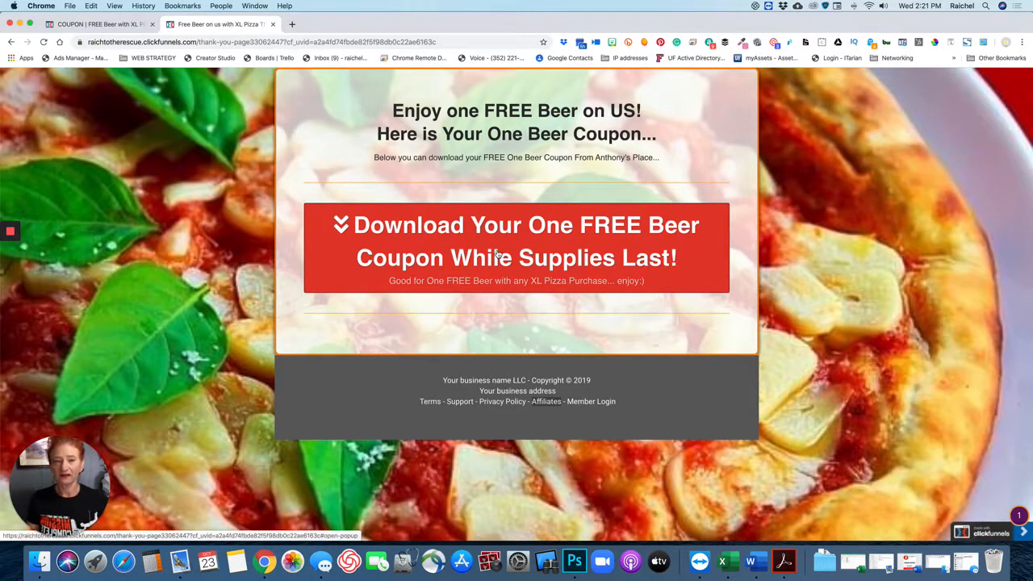
Step: View the free beer coupon popup on the thank-you page and close it
left_click(488, 252)
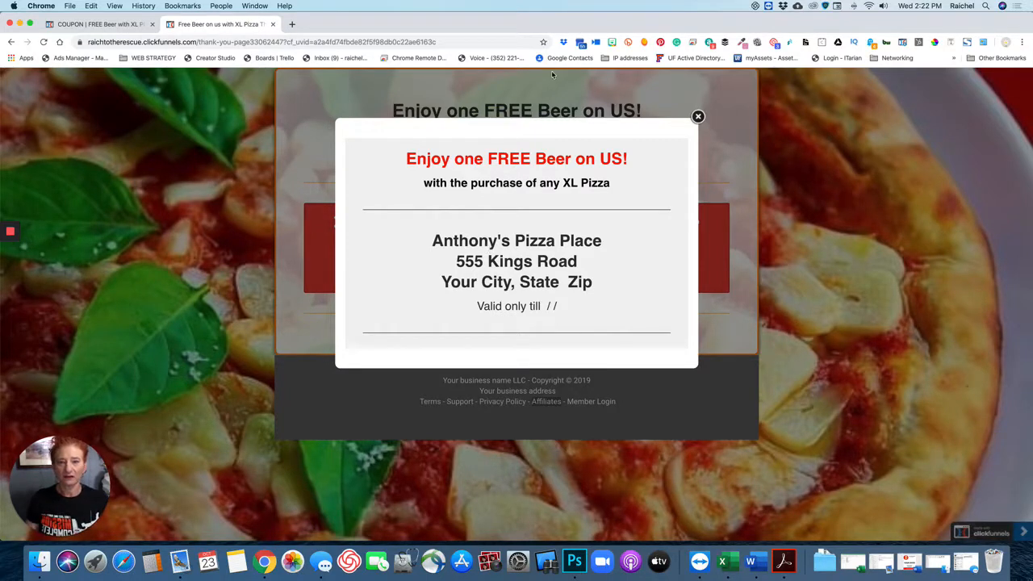
left_click(697, 117)
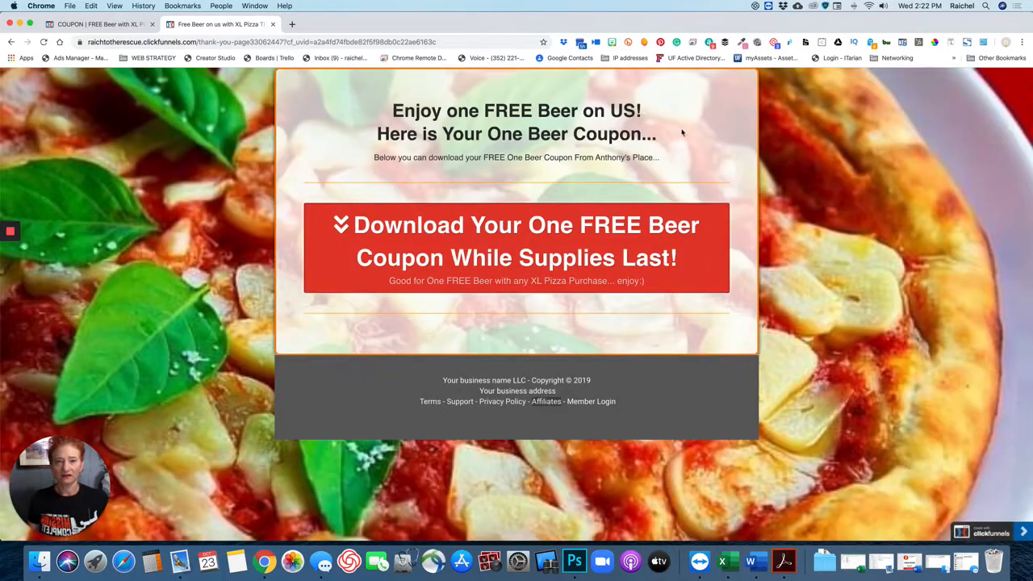
Step: Return to the coupon page editor and open the image picker for the page's background image
left_click(95, 25)
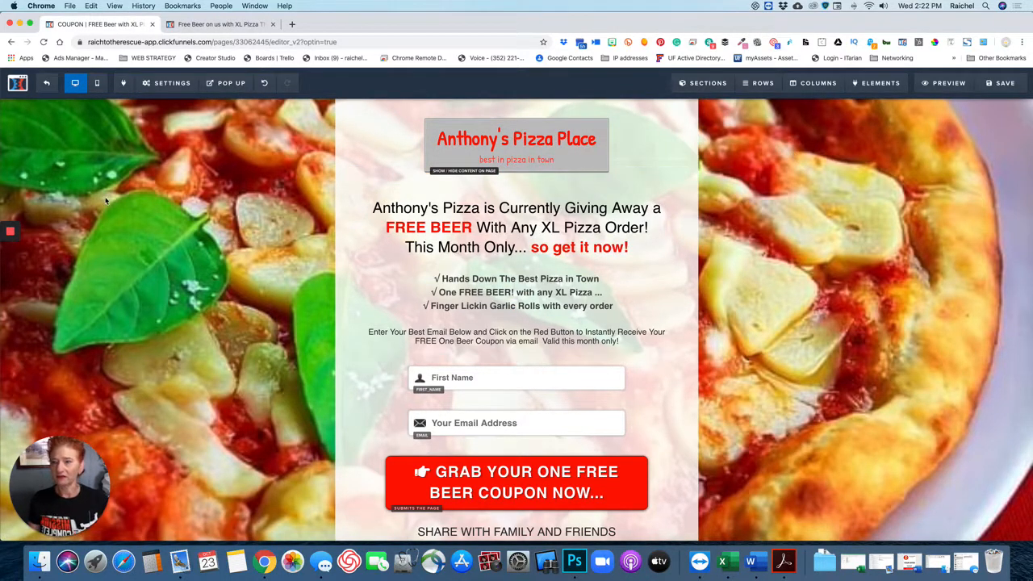
left_click(167, 87)
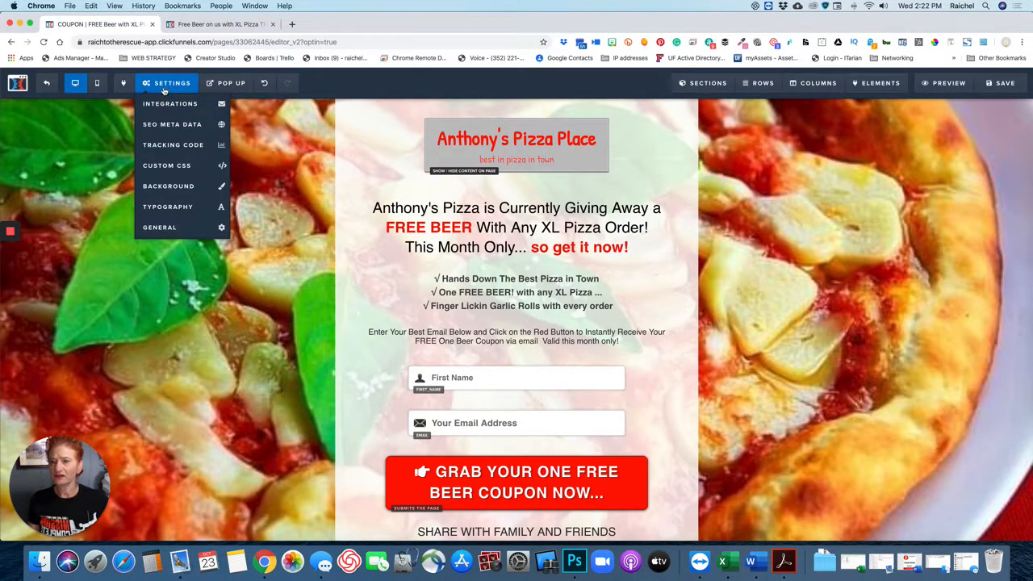
left_click(169, 186)
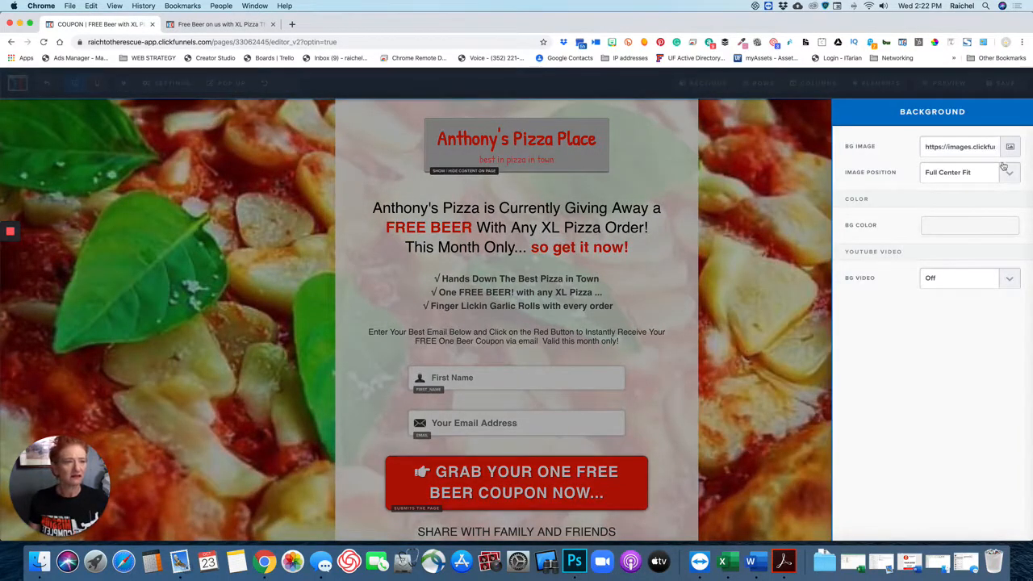
left_click(1010, 147)
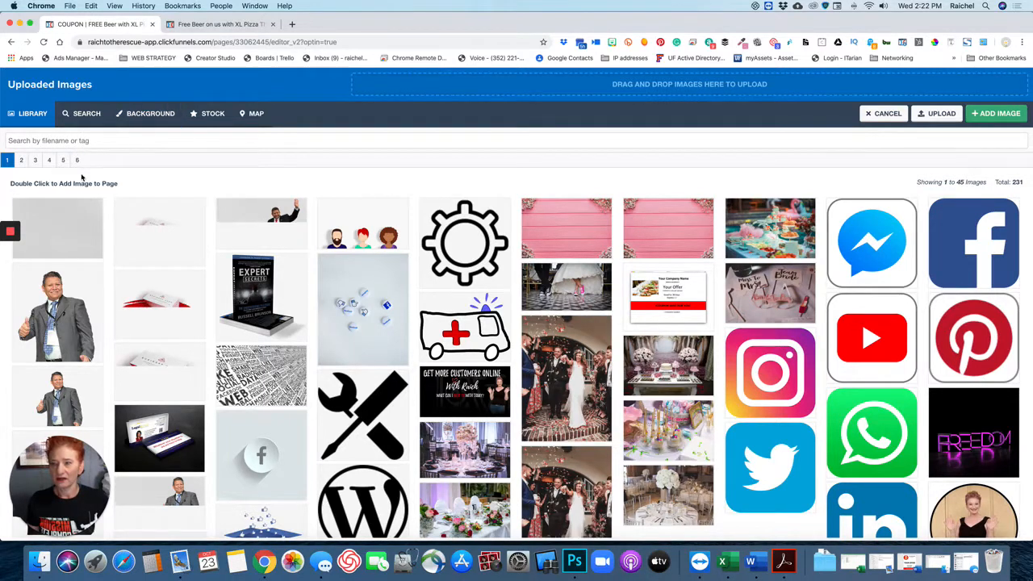
Step: Look at the built-in background options, and search Pixabay within the image picker for "PIZZA"
left_click(148, 113)
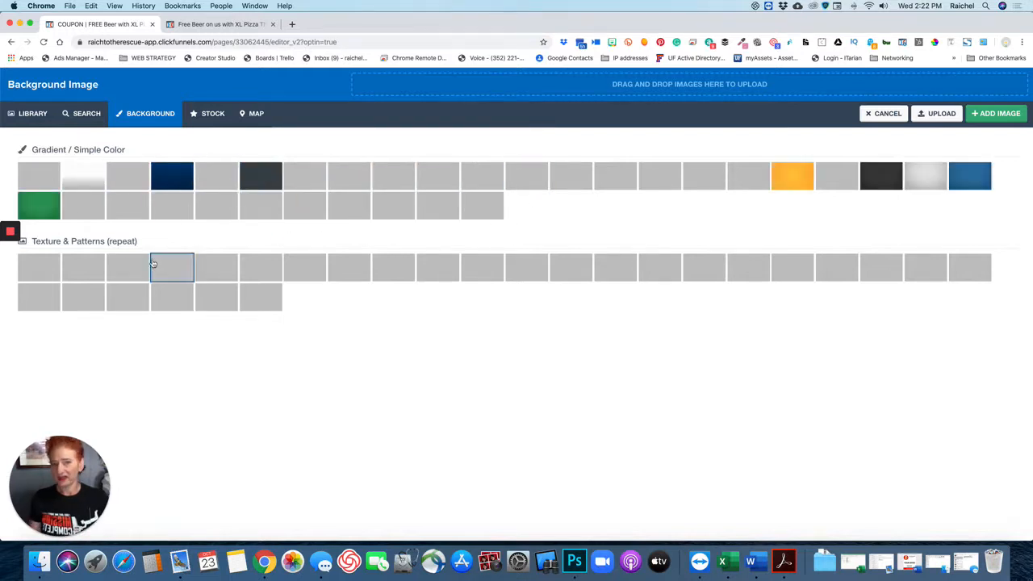
left_click(84, 113)
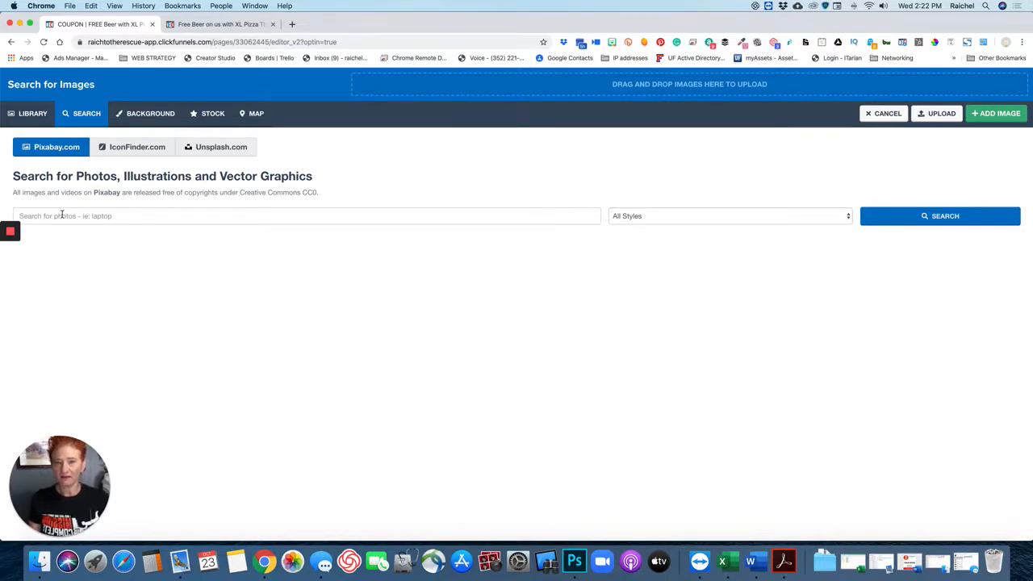
left_click(59, 218)
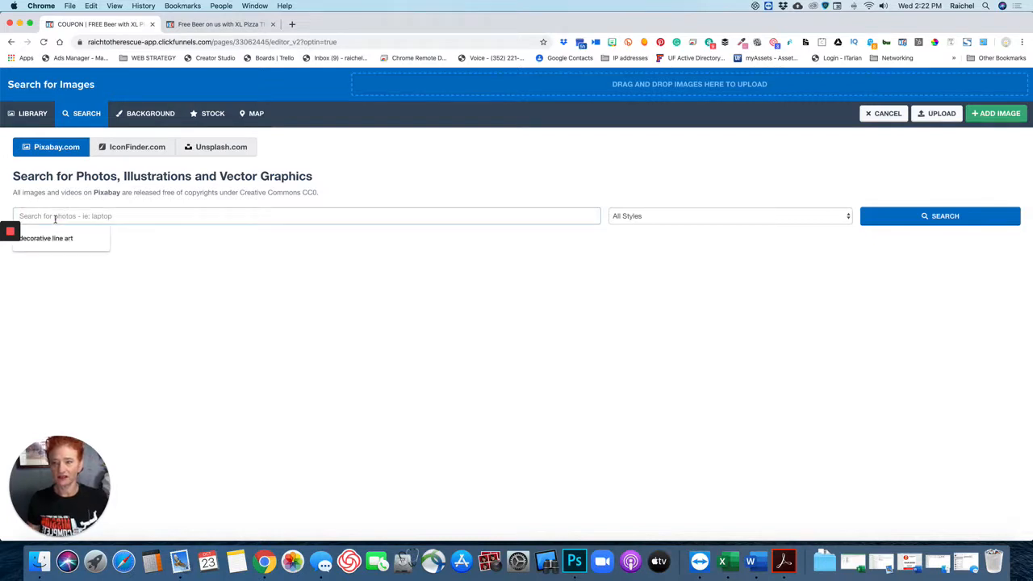
type("PIZ")
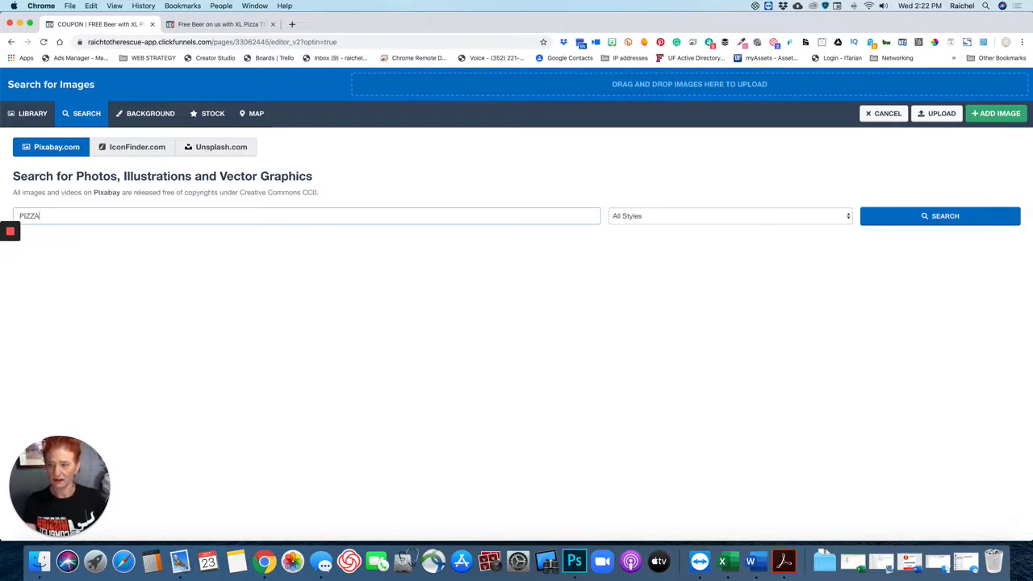
type("ZA")
key("Return")
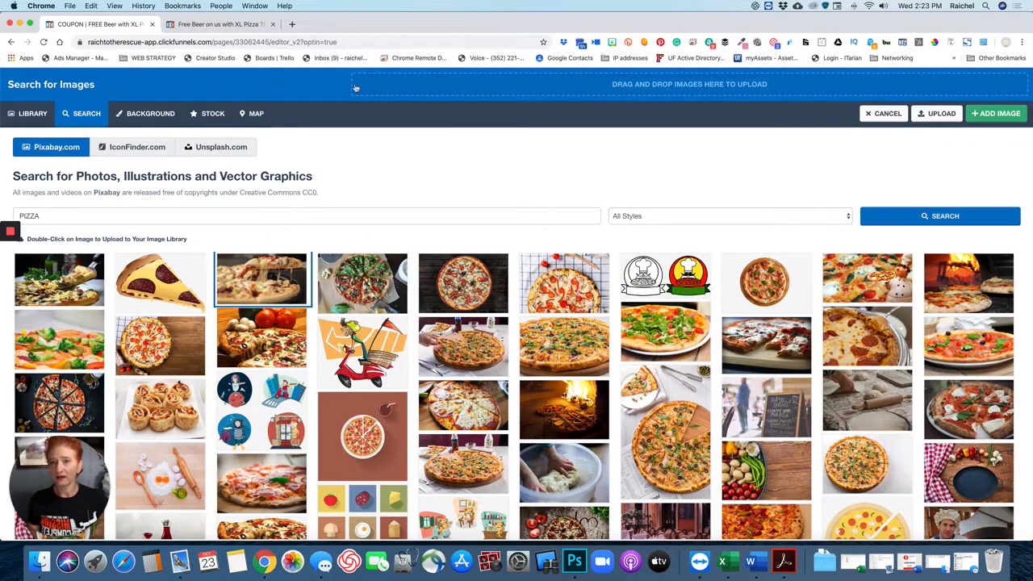
Step: Open pixabay.com in a new browser tab and search its images for "pizza"
left_click(292, 25)
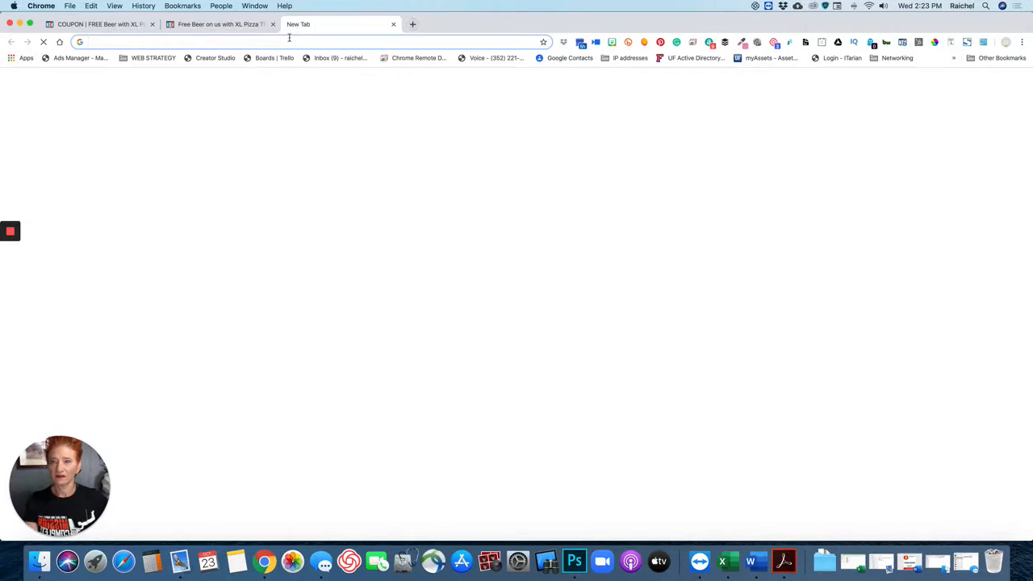
type("pixabay.com")
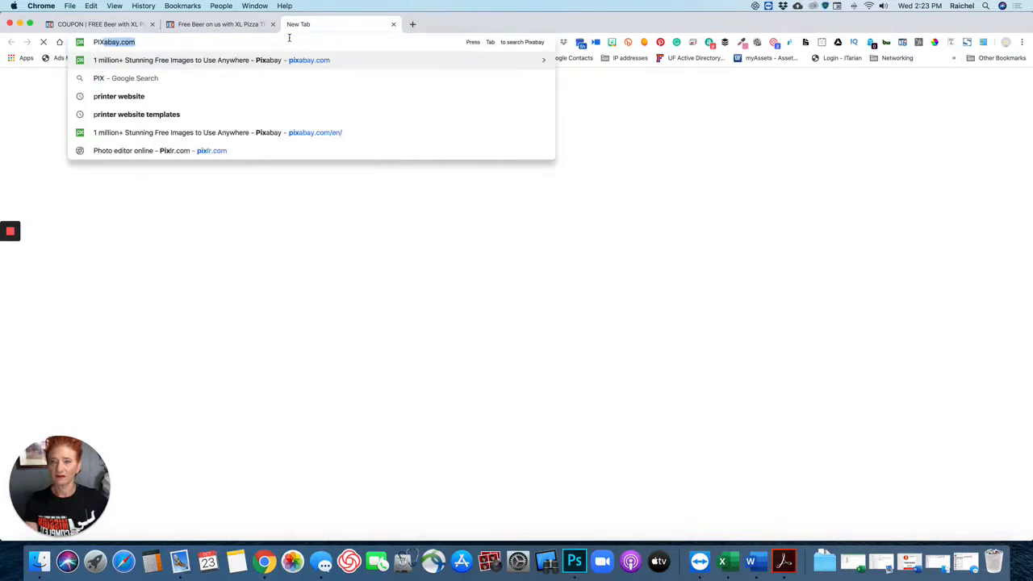
key("Return")
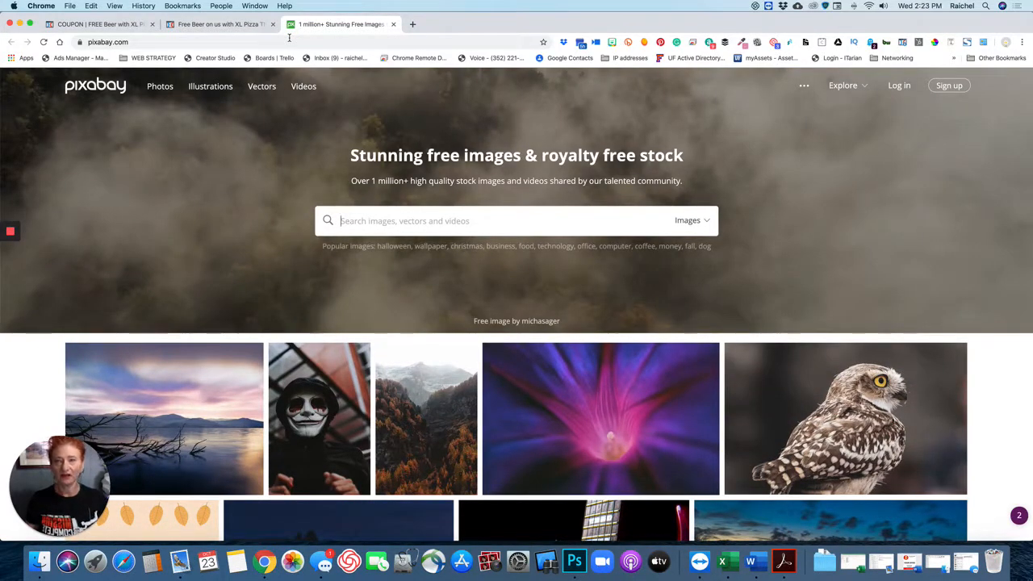
left_click(364, 218)
type("Pi")
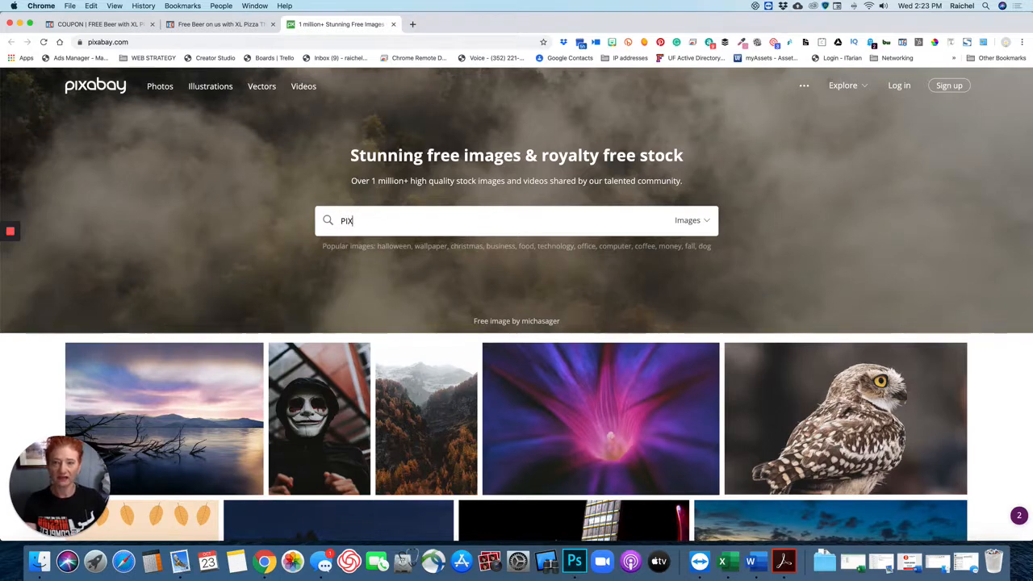
type("Z")
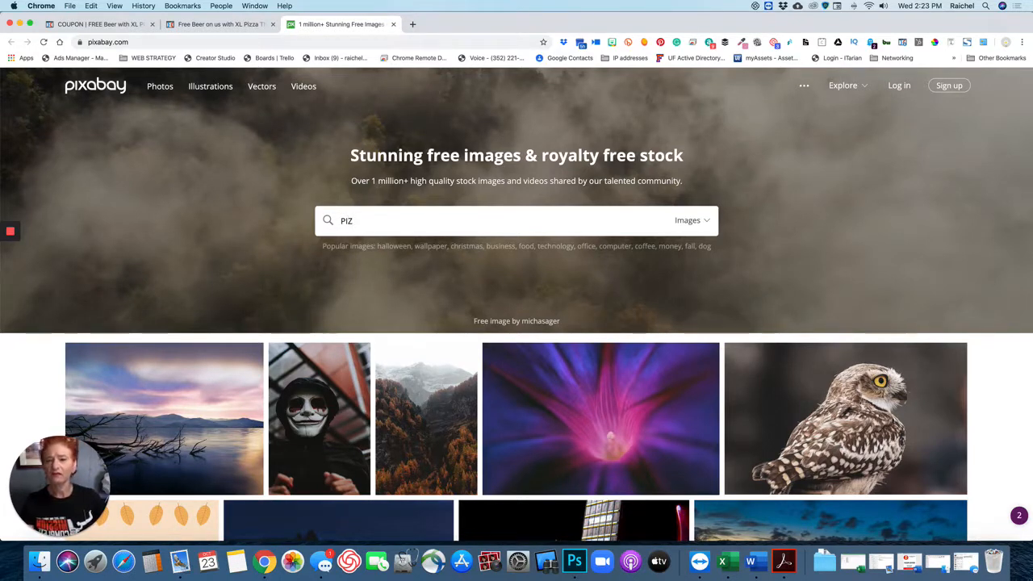
type("Z")
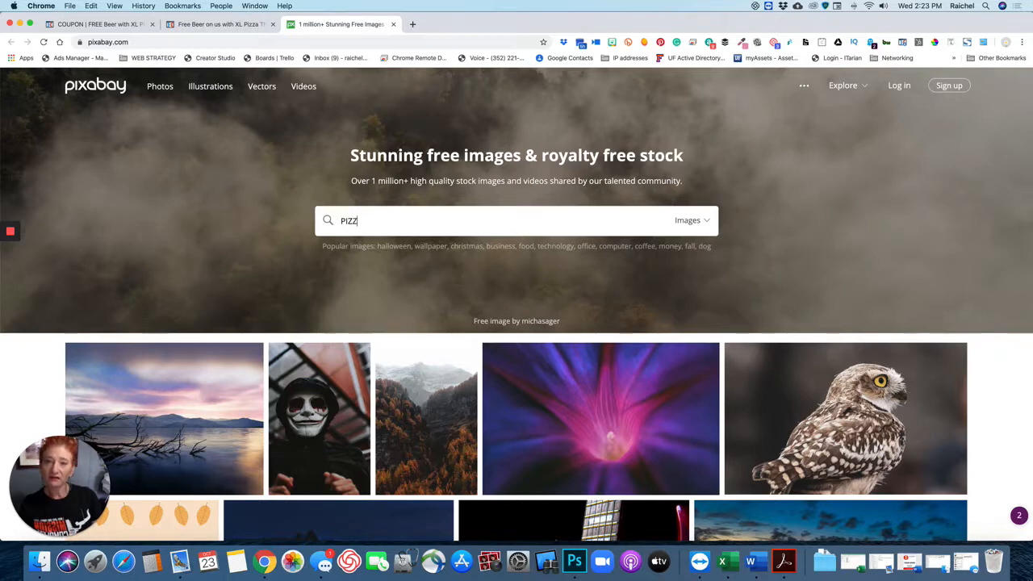
type("A")
key("Return")
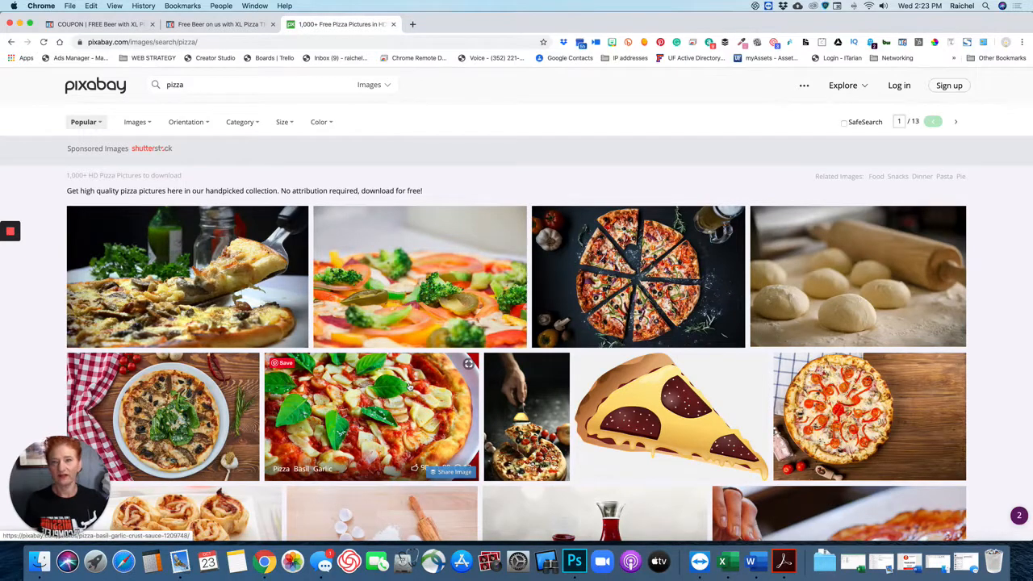
Step: Return to the editor's image picker and search Unsplash for "PIZZA"
left_click(115, 25)
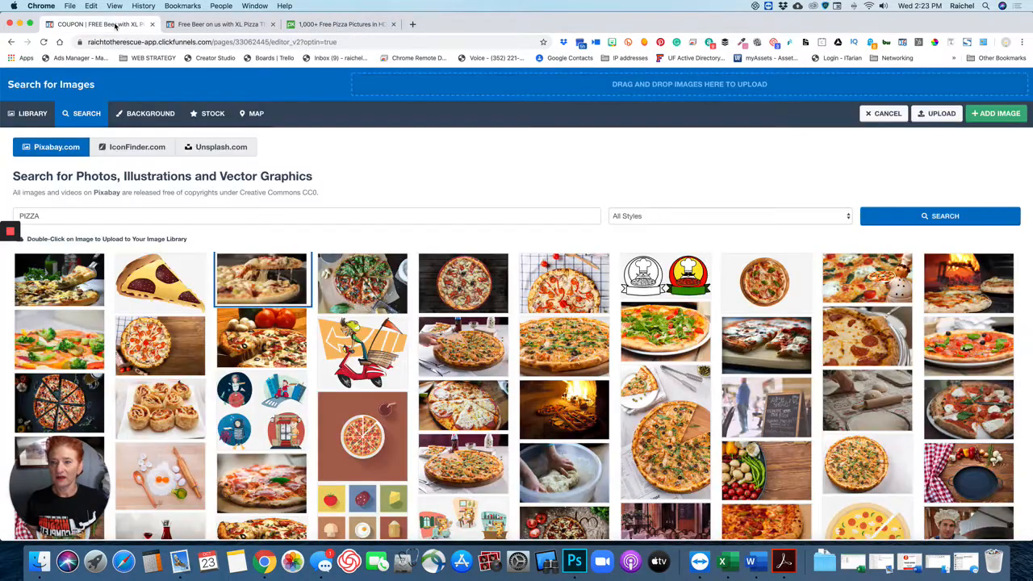
left_click(209, 150)
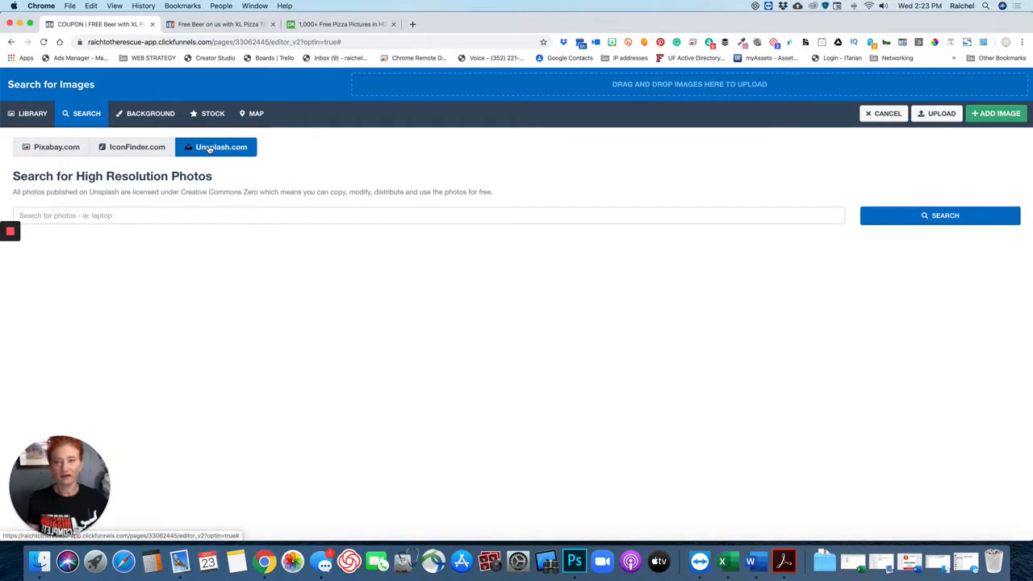
left_click(129, 221)
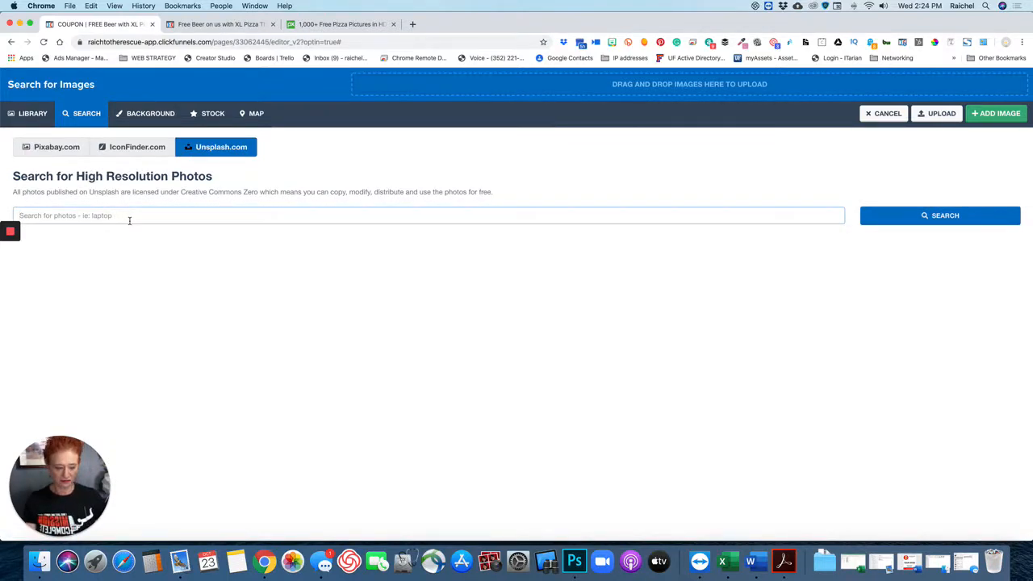
type("PIZZA")
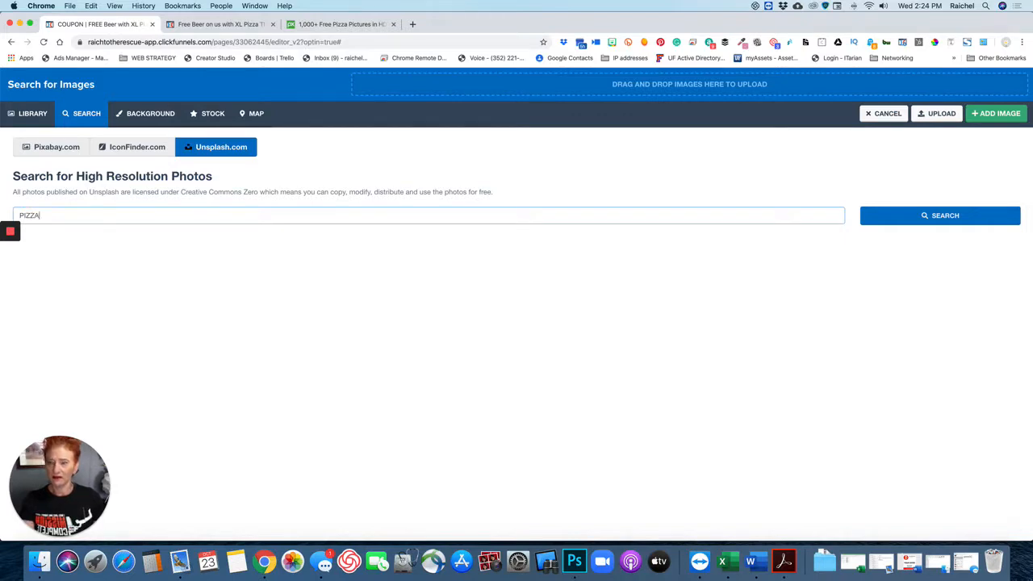
key("Return")
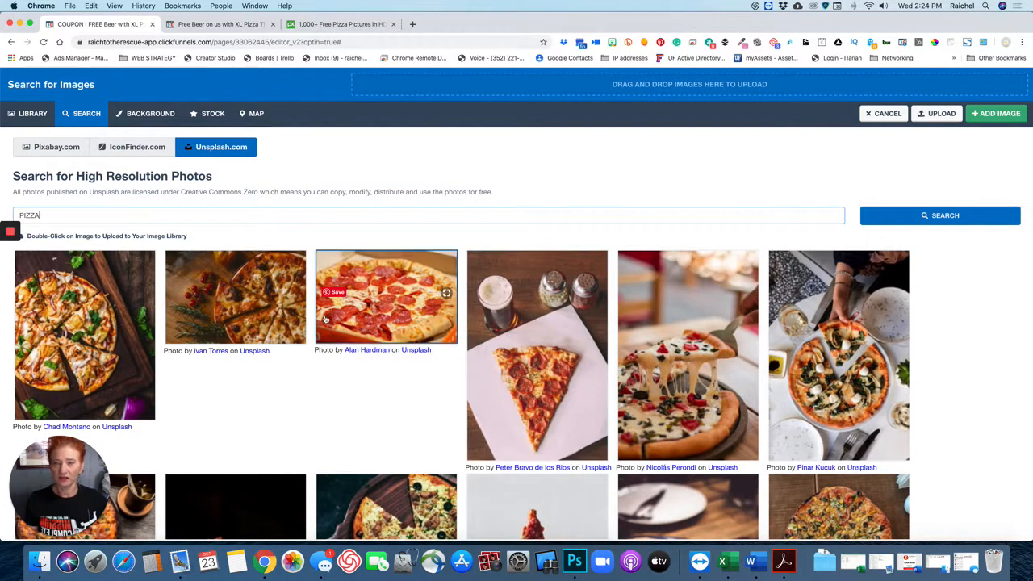
Step: Add the first Unsplash photo, a sliced pizza on a dark wooden board, to the library and apply it as the page background
left_click(117, 153)
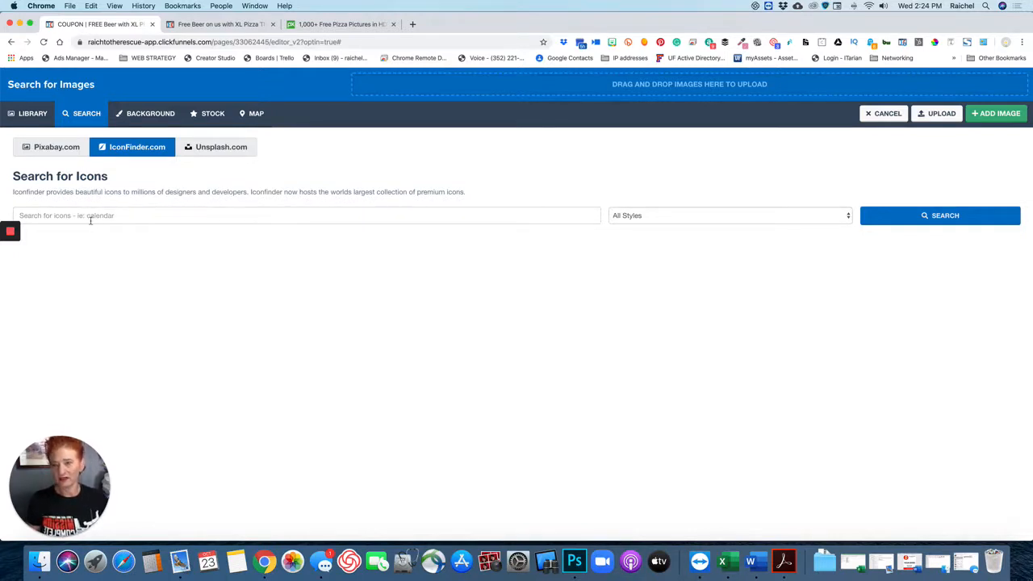
left_click(214, 150)
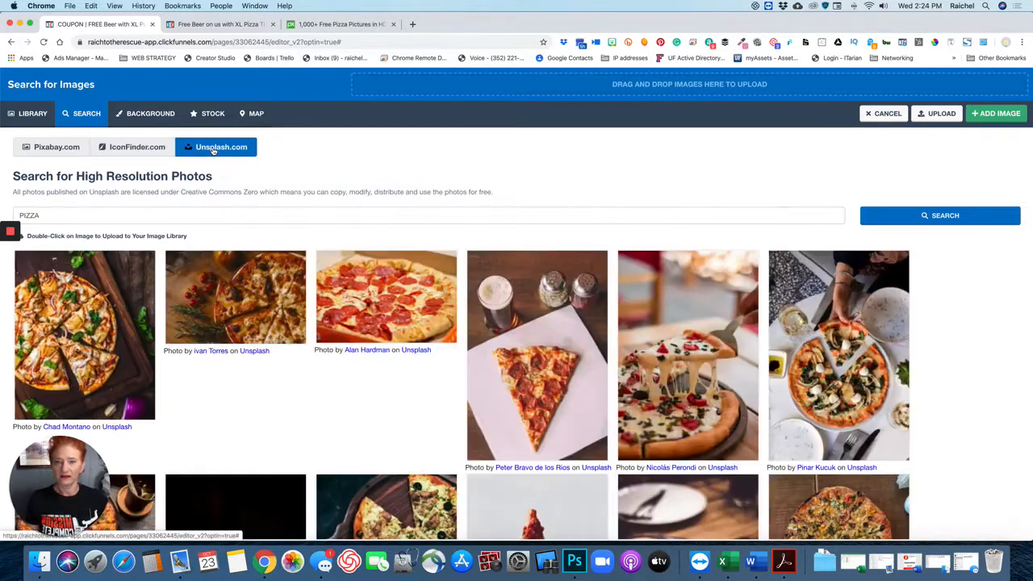
left_click(86, 319)
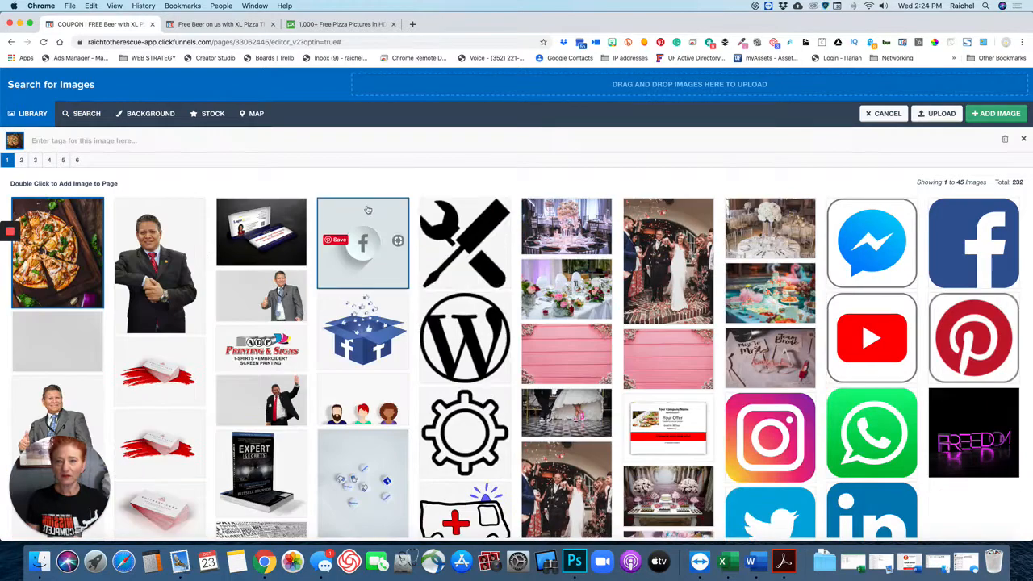
double_click(66, 240)
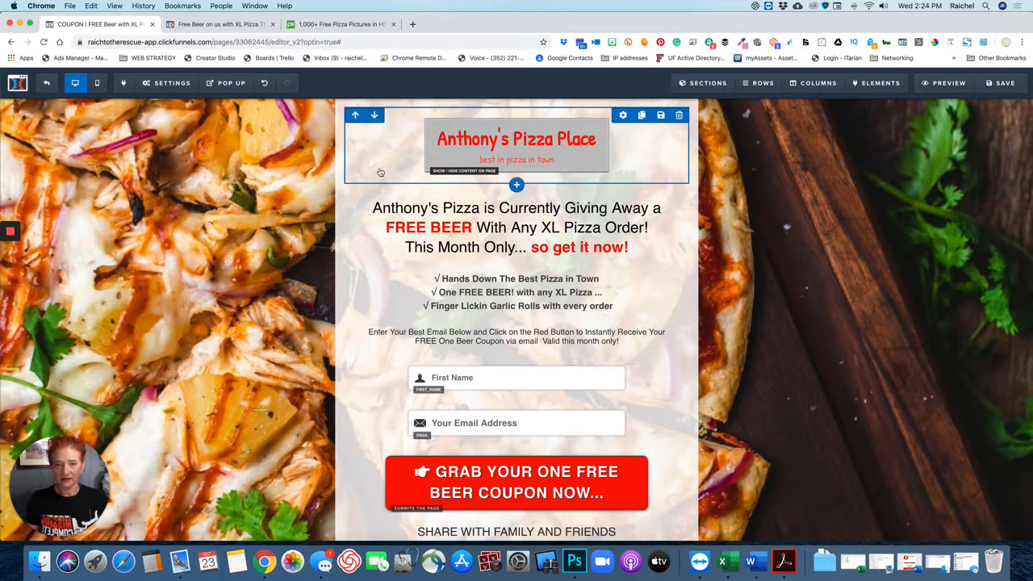
Step: Look at the settings of the Anthony's Pizza Place header button, then return to editing the page
left_click(520, 151)
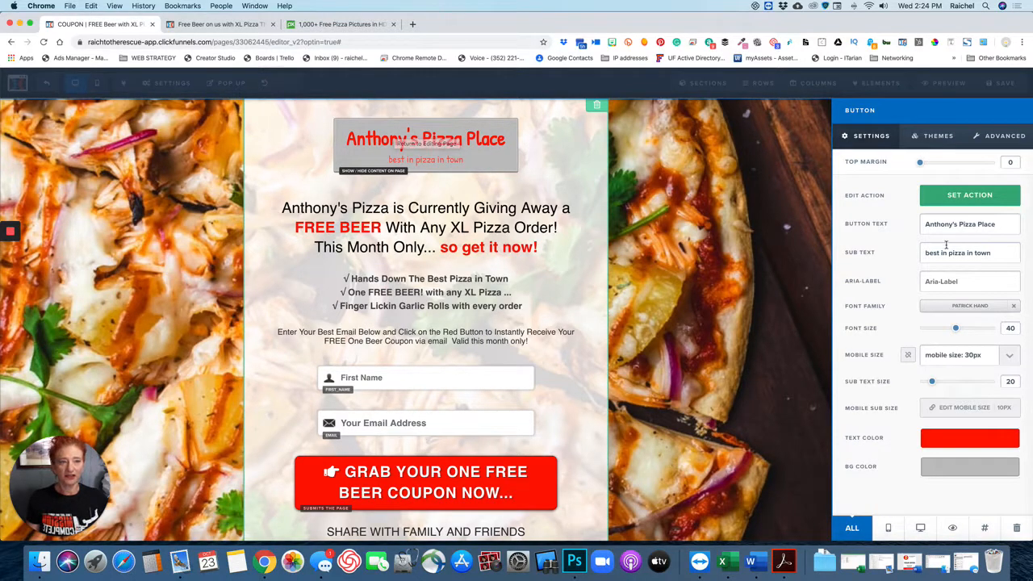
left_click(556, 166)
left_click(460, 226)
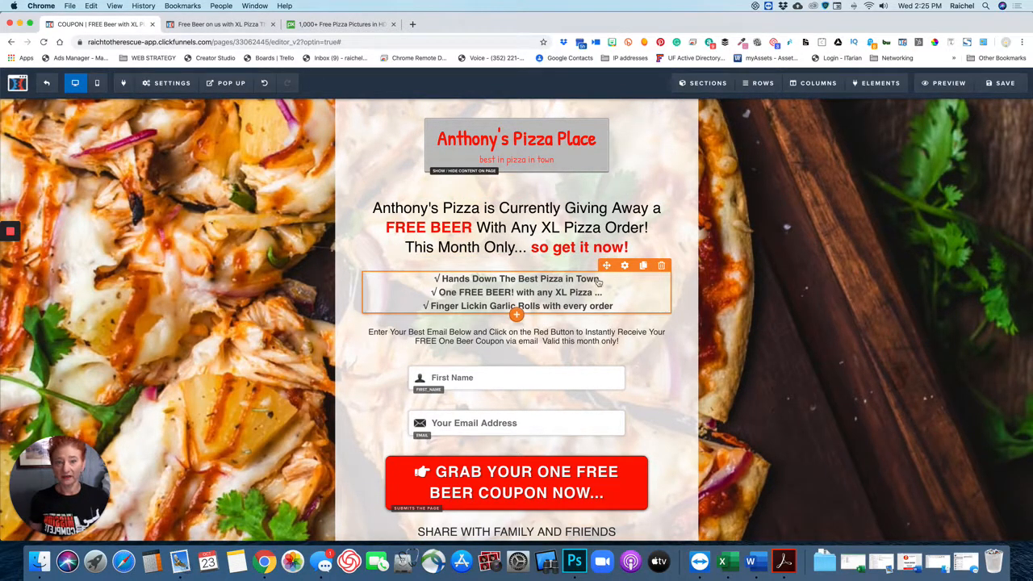
Step: Delete the three-line checkmark list below the FREE BEER headline
left_click(662, 269)
left_click(602, 100)
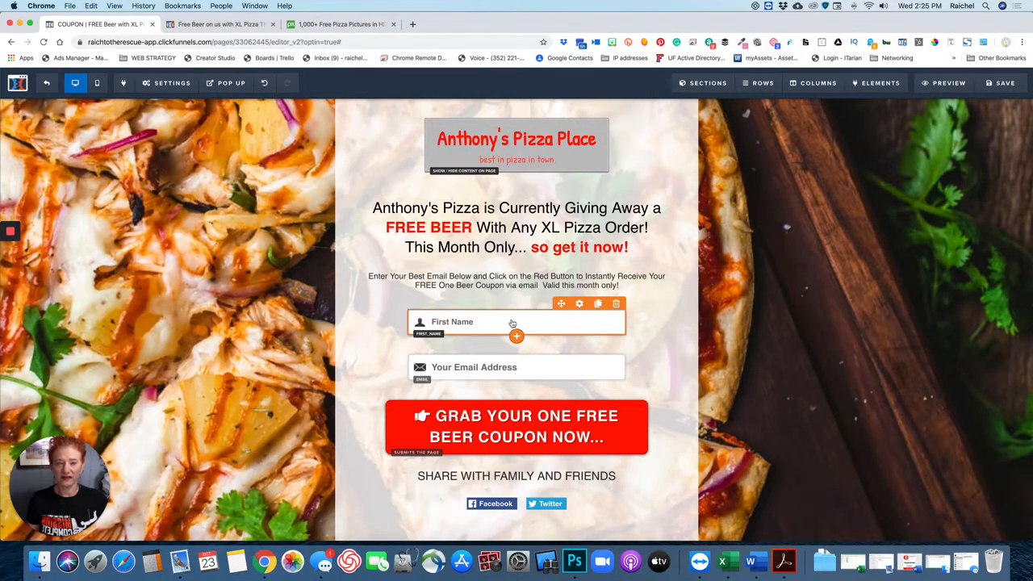
Step: Make the First Name field of the opt-in form Not Required
left_click(578, 305)
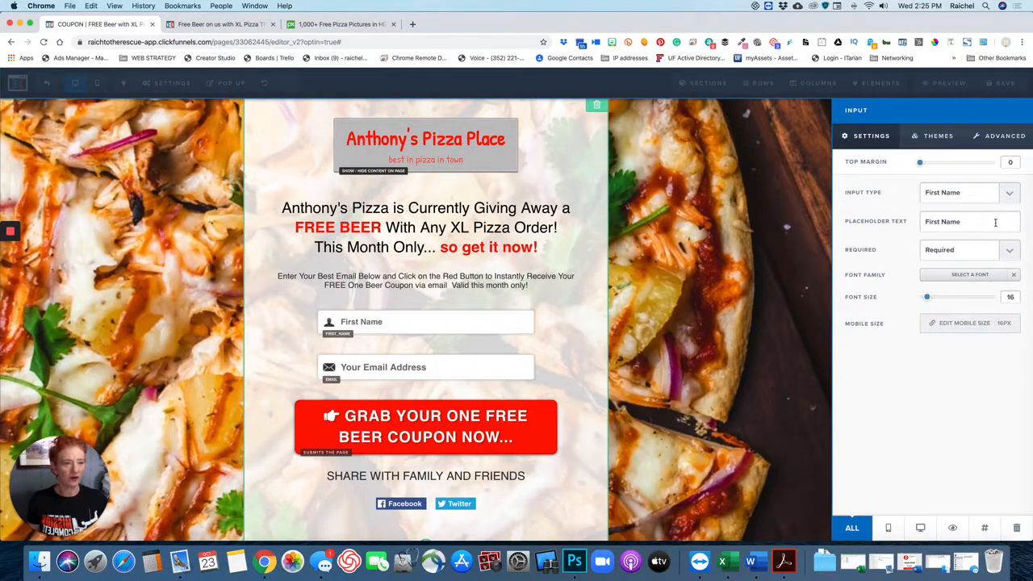
left_click(1000, 250)
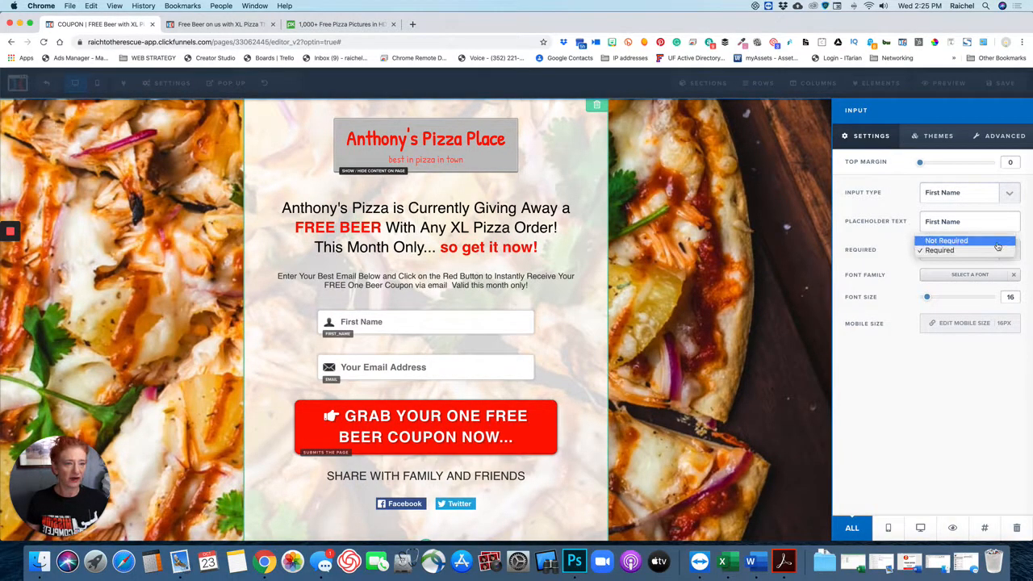
left_click(992, 241)
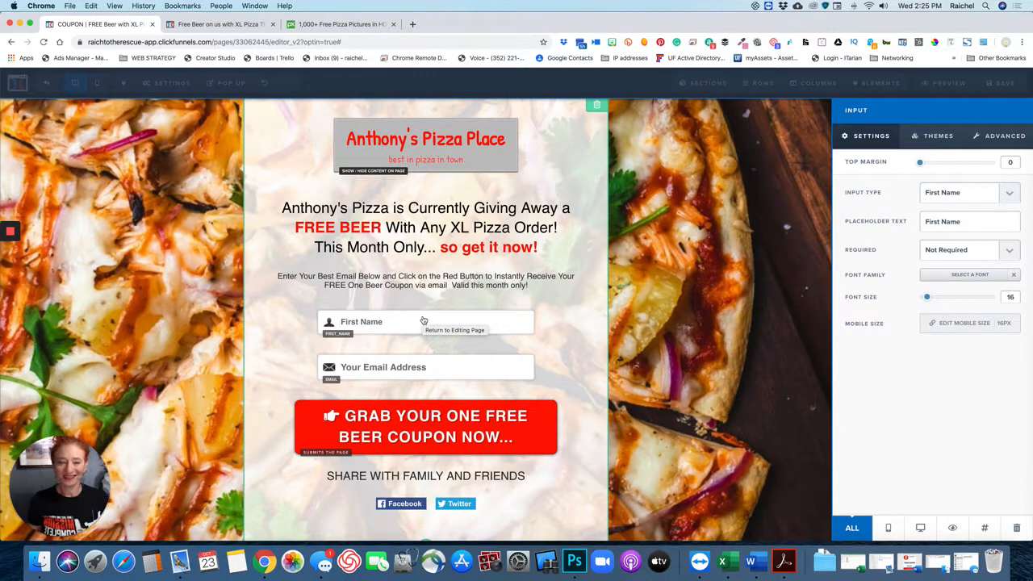
left_click(406, 369)
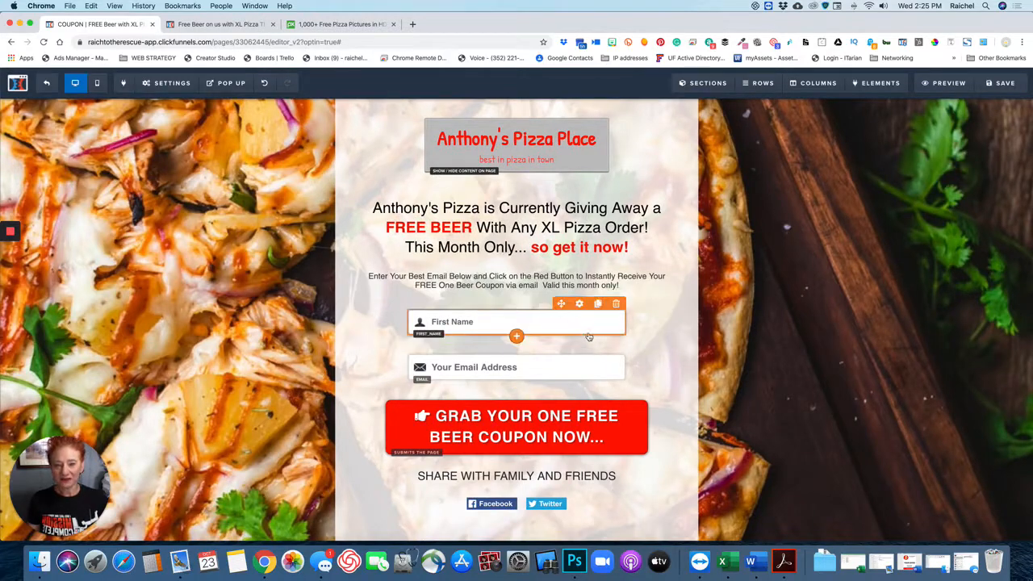
Step: Add an SMS Sign Up form element directly below the email address field
left_click(517, 434)
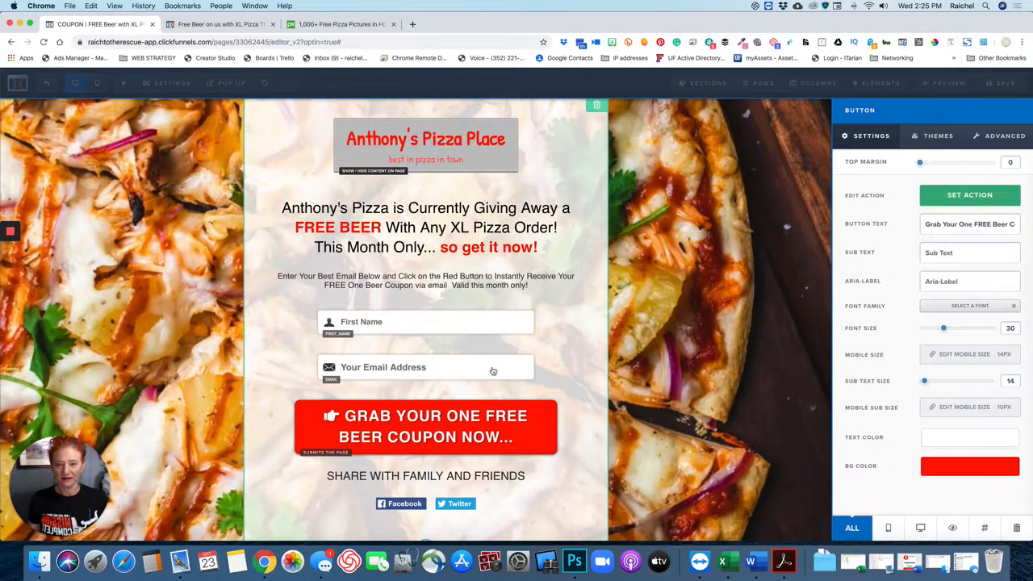
left_click(563, 353)
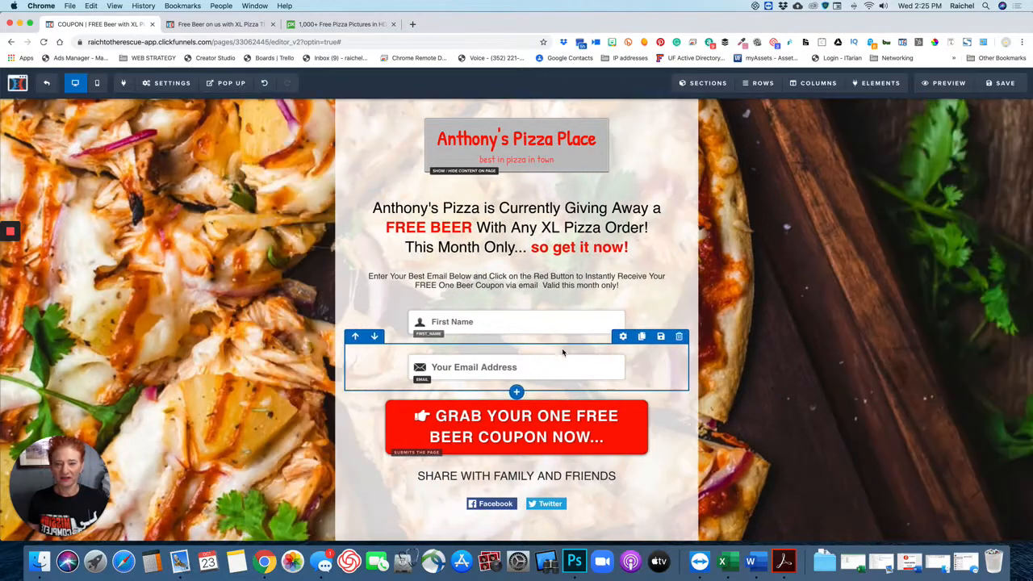
left_click(516, 381)
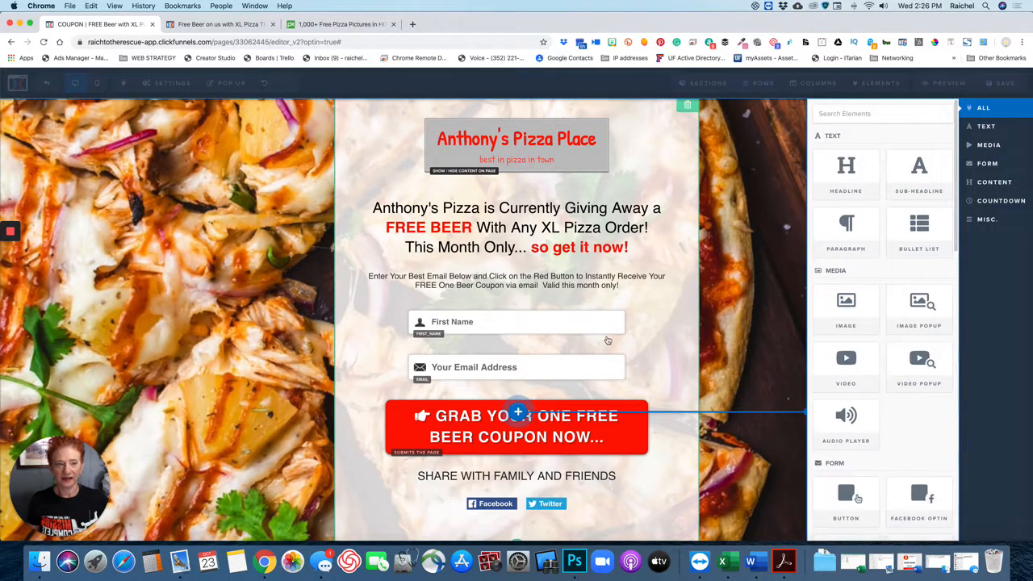
scroll(888, 355, "down", 5)
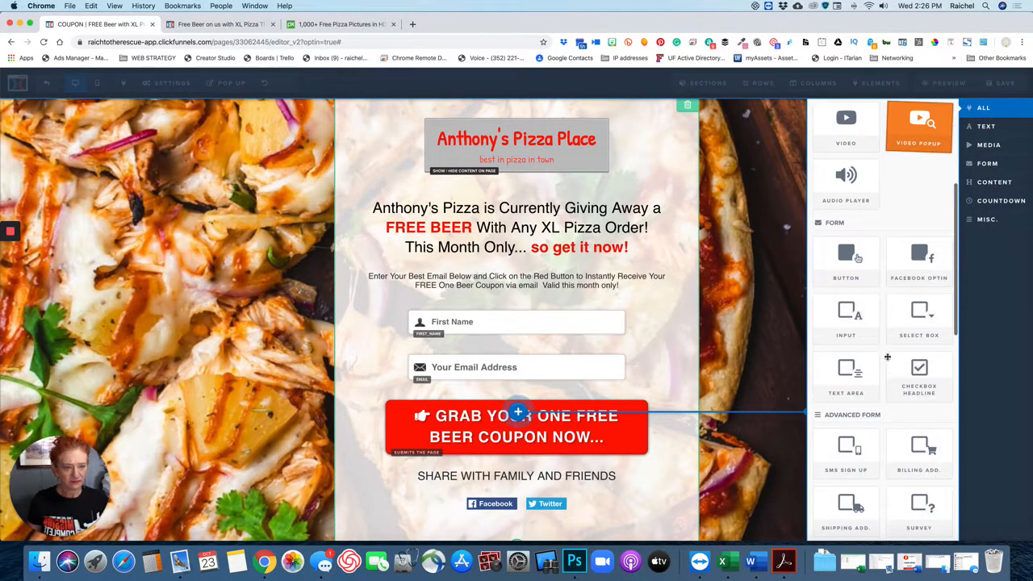
scroll(887, 360, "down", 2)
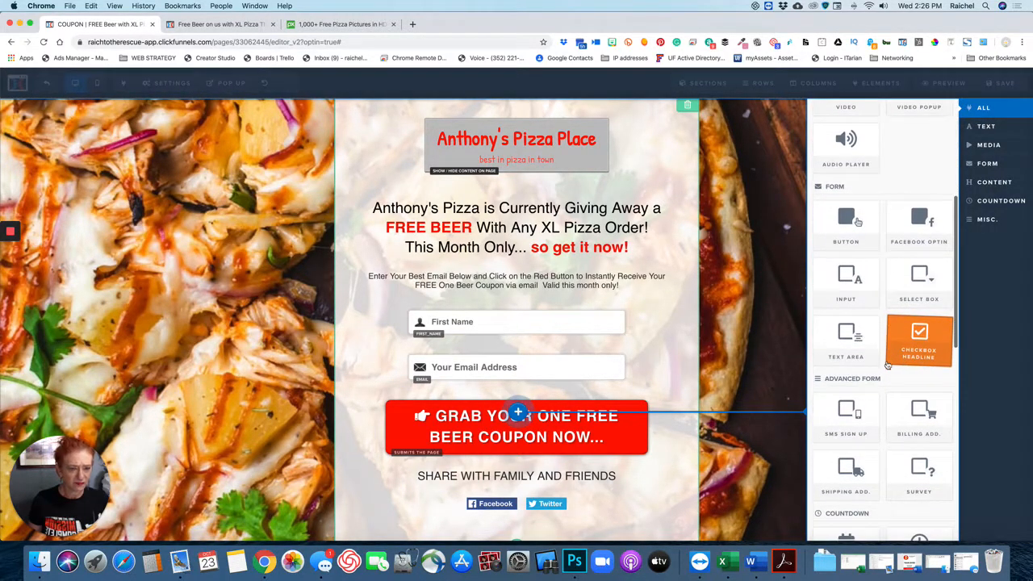
left_click(845, 413)
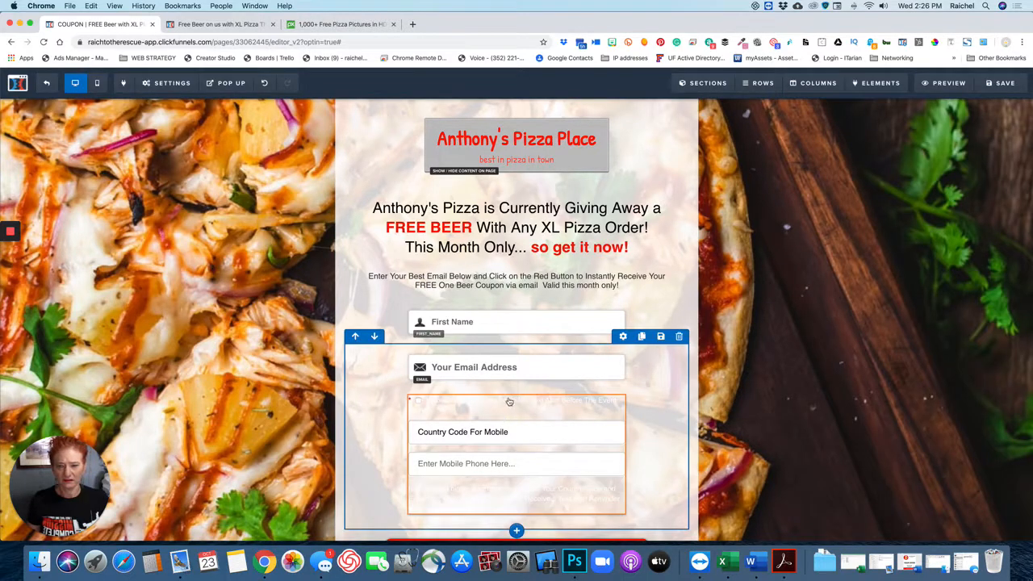
Step: Set both the checkbox text and the notice text of the SMS sign-up to dark grey #2d2d2d
left_click(561, 407)
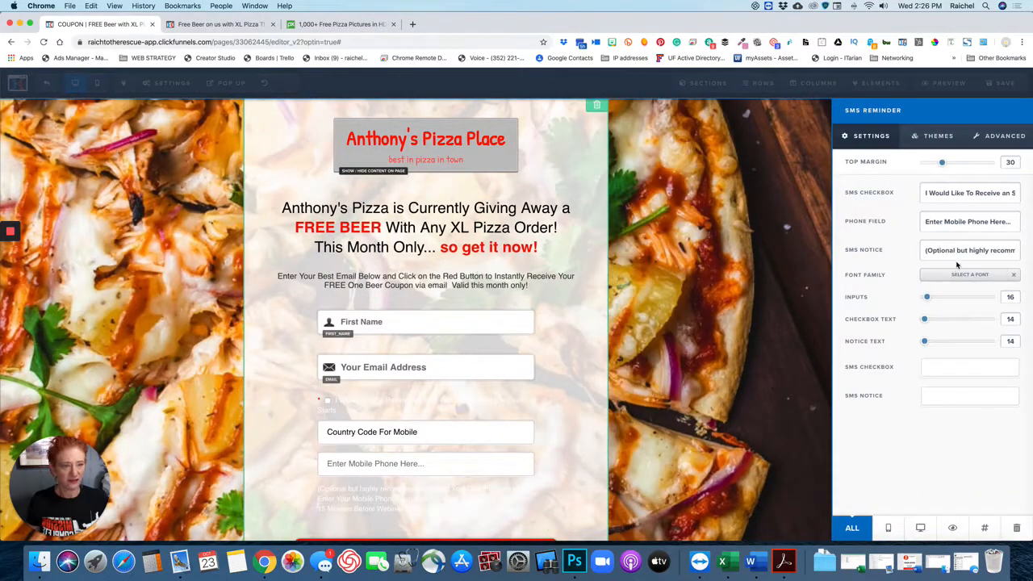
left_click(946, 371)
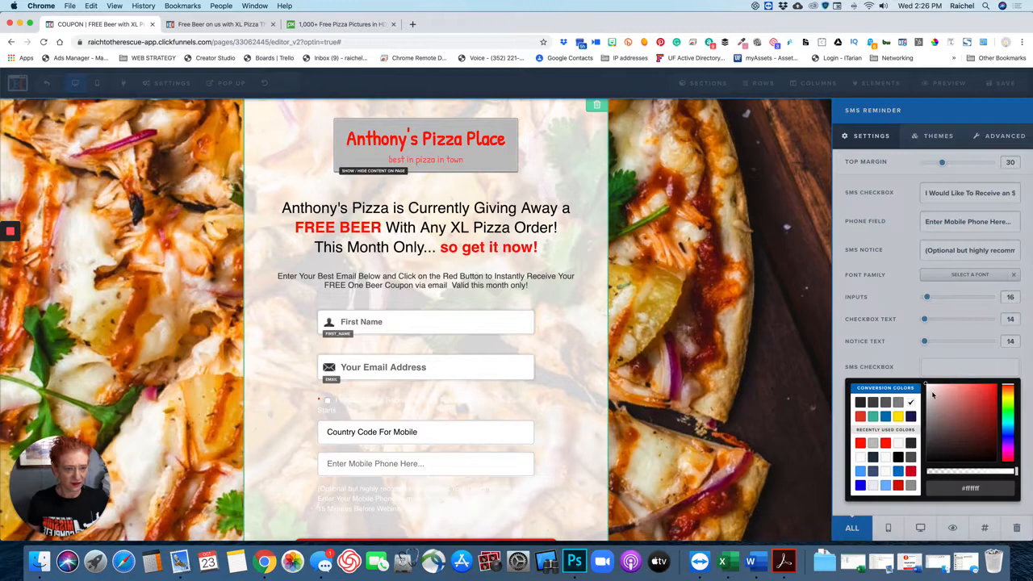
left_click(861, 402)
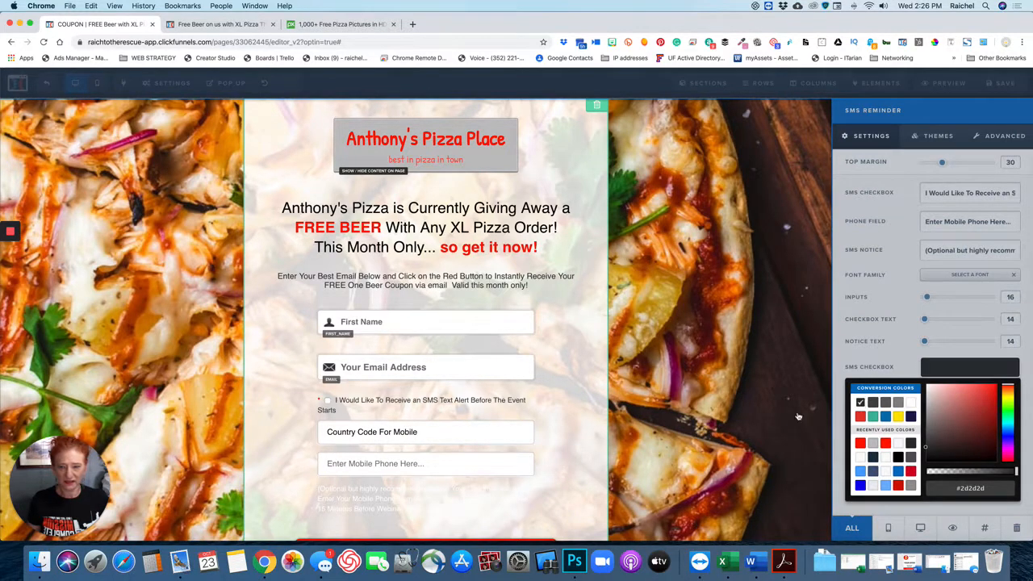
left_click(958, 377)
left_click(944, 401)
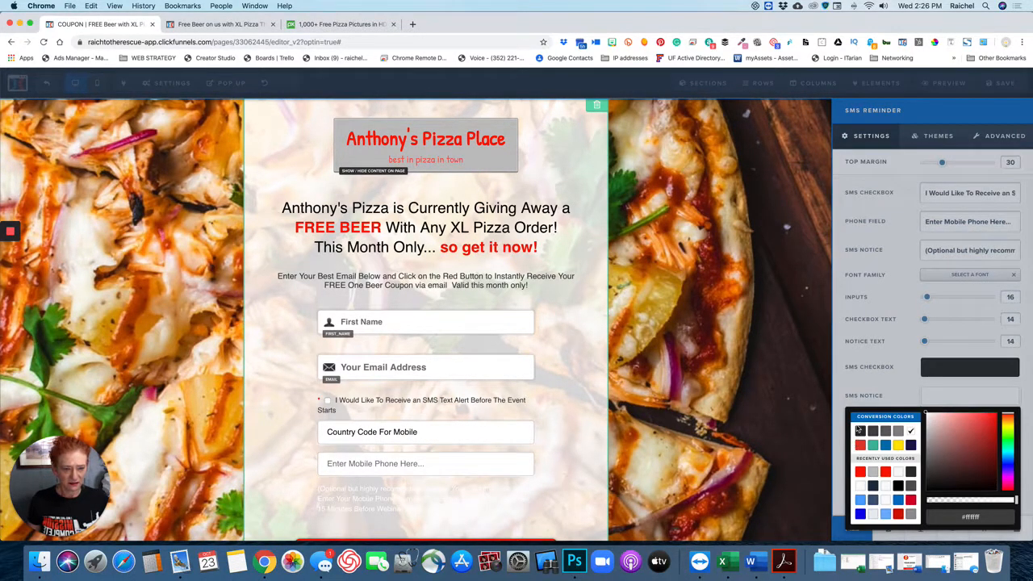
left_click(860, 431)
left_click(537, 407)
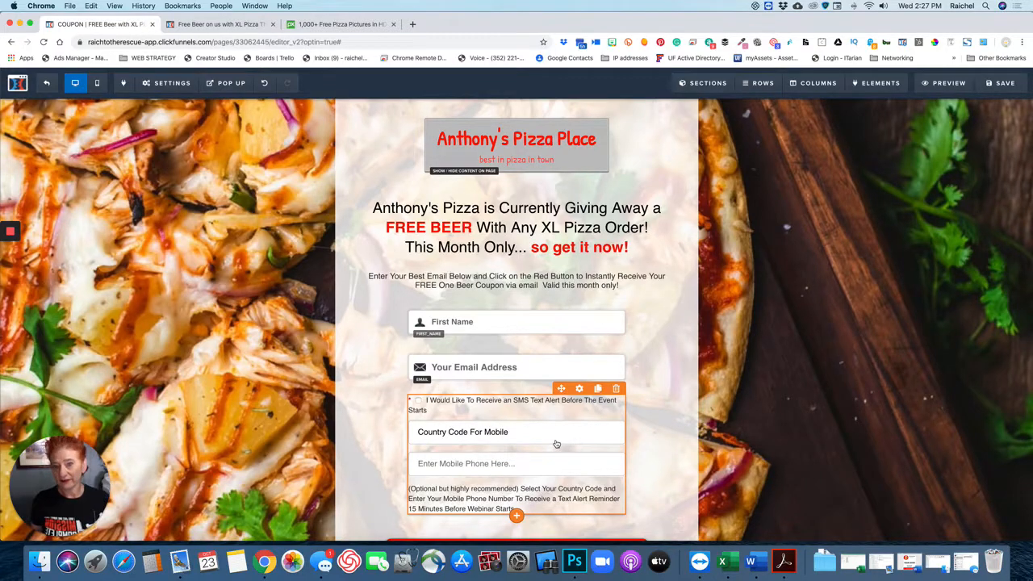
Step: Review the action options of the red coupon button and the settings of the Facebook and Twitter share element
scroll(555, 444, "down", 3)
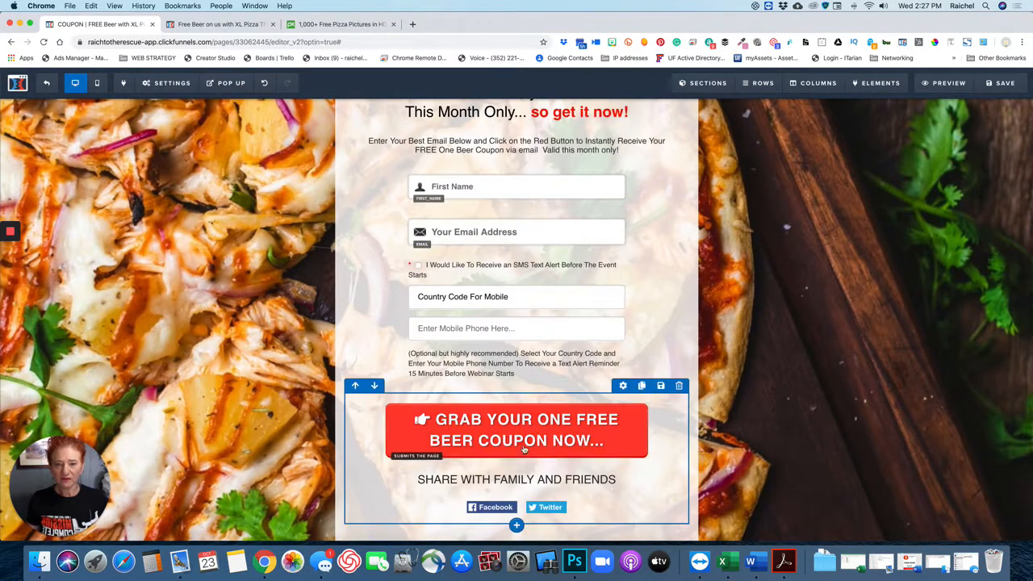
left_click(524, 449)
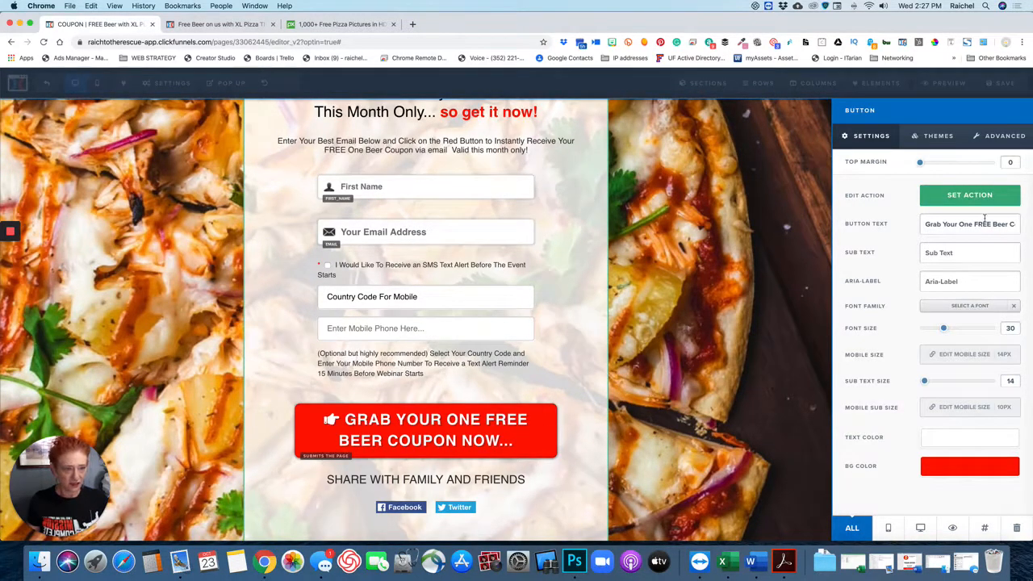
left_click(964, 196)
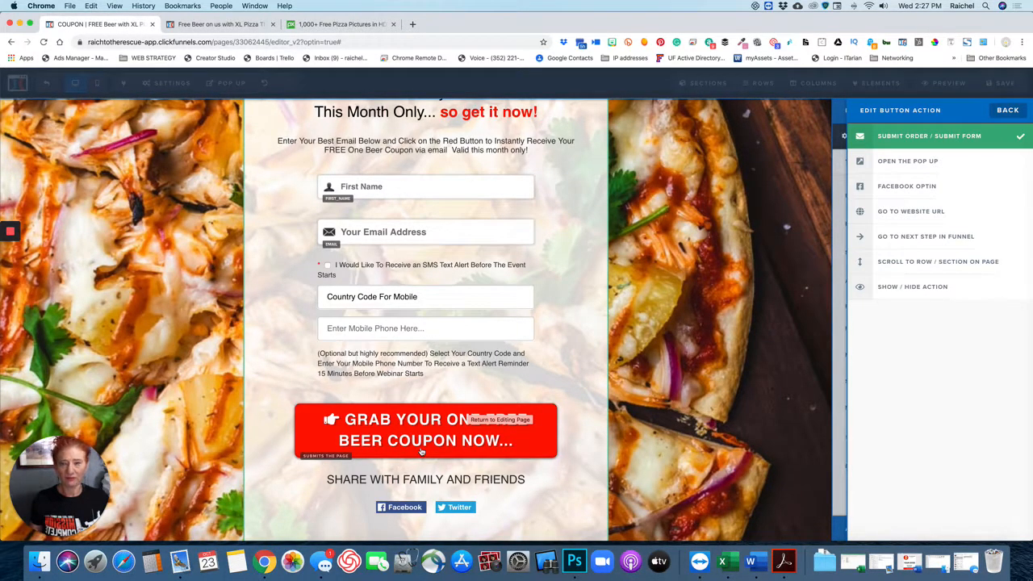
left_click(562, 466)
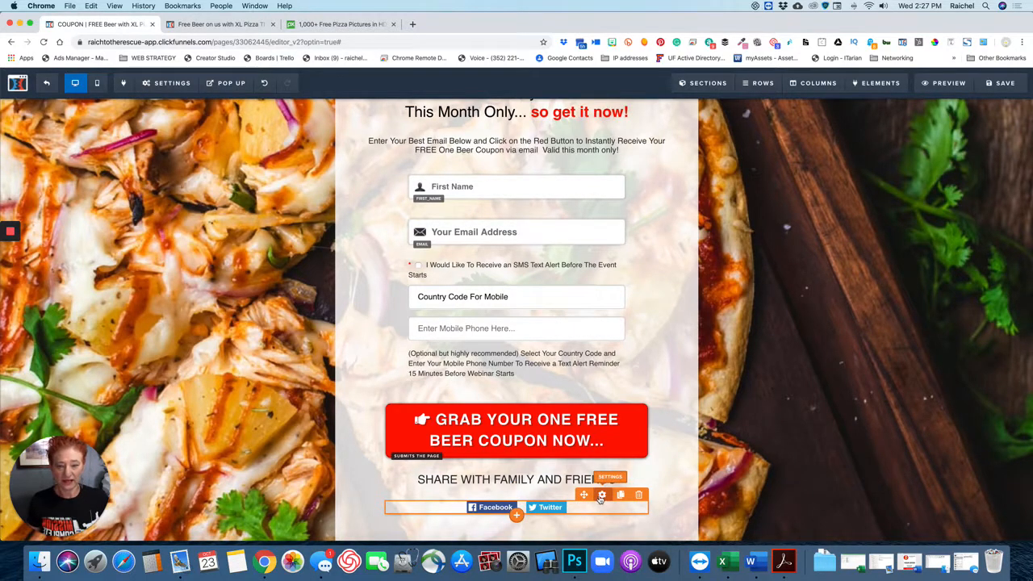
left_click(600, 495)
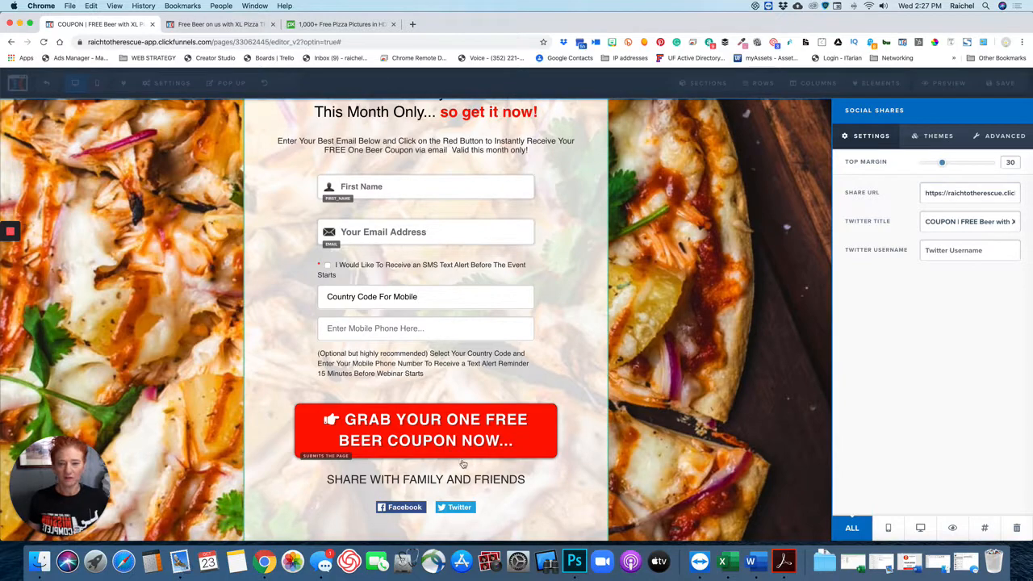
left_click(561, 490)
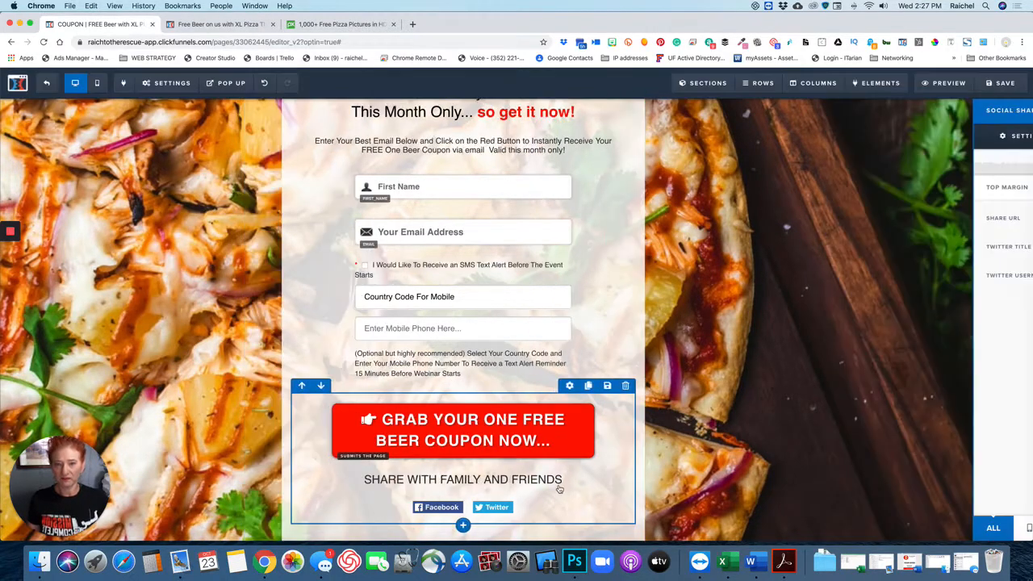
Step: Turn the word "Terms" in the page footer into a link with # as its address
scroll(532, 468, "down", 3)
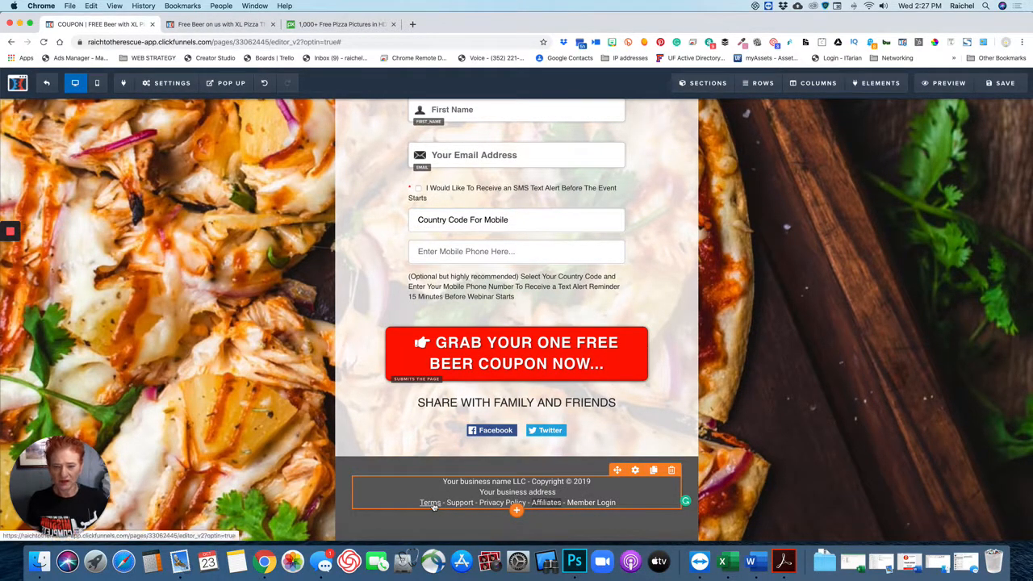
left_click(440, 505)
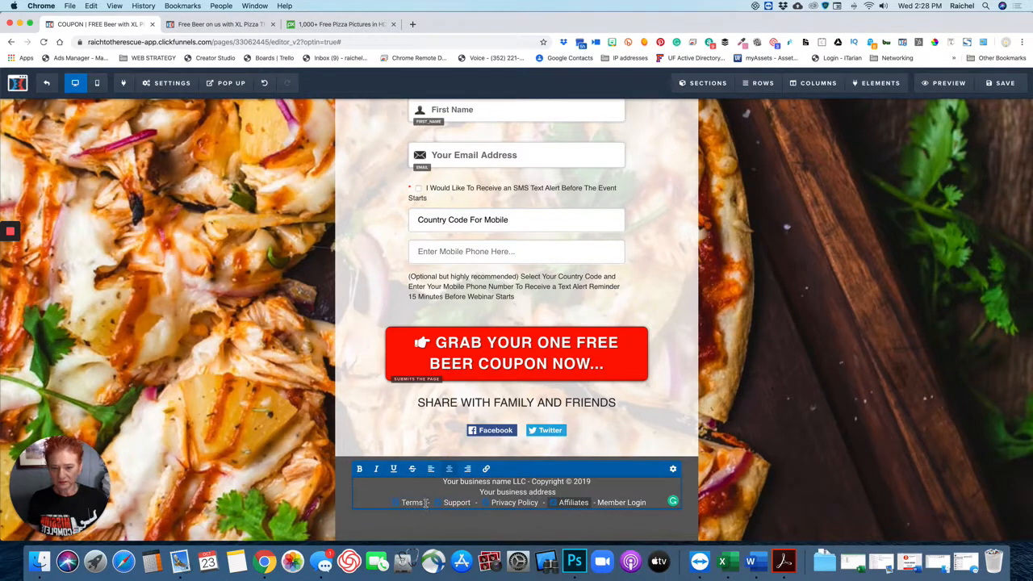
left_click_drag(425, 502, 402, 503)
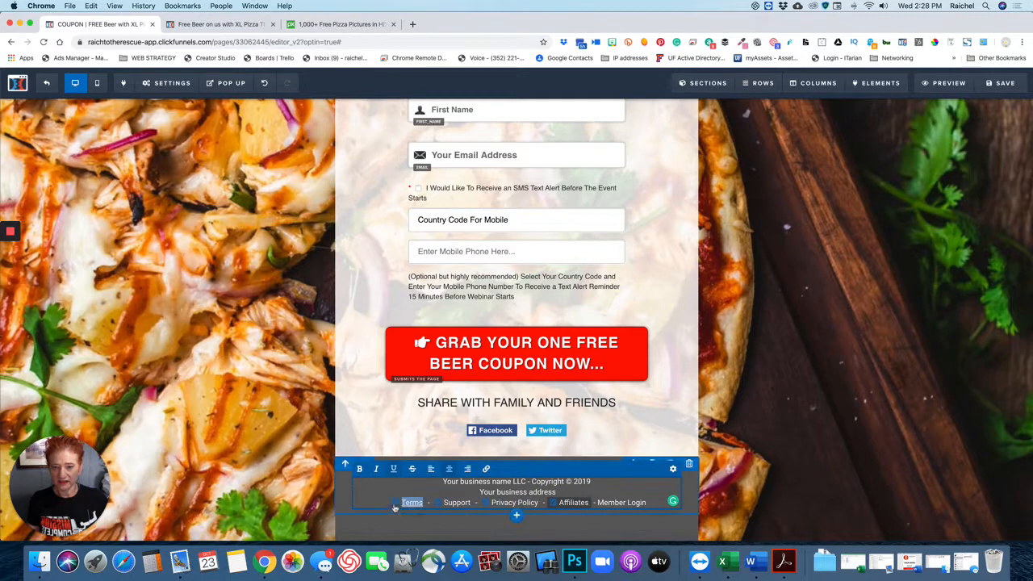
left_click(486, 469)
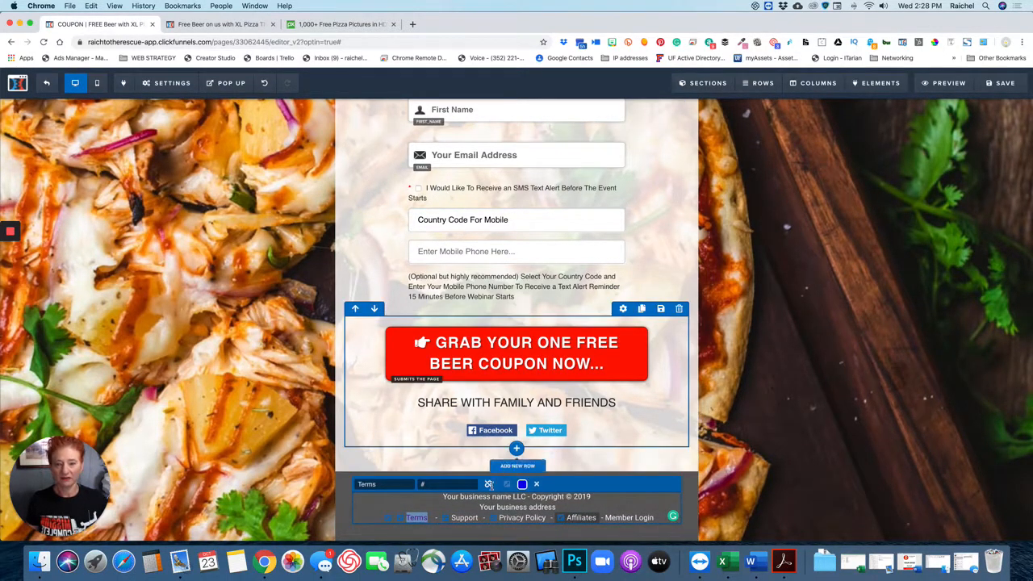
left_click(442, 521)
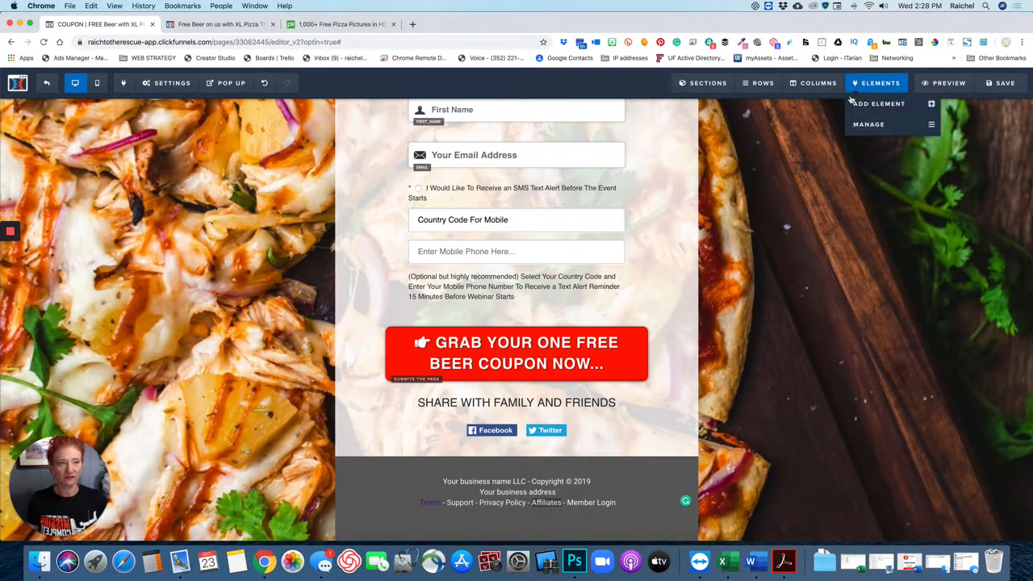
Step: Exit the page editor and open the form for adding a new digital asset in the account settings
left_click(46, 83)
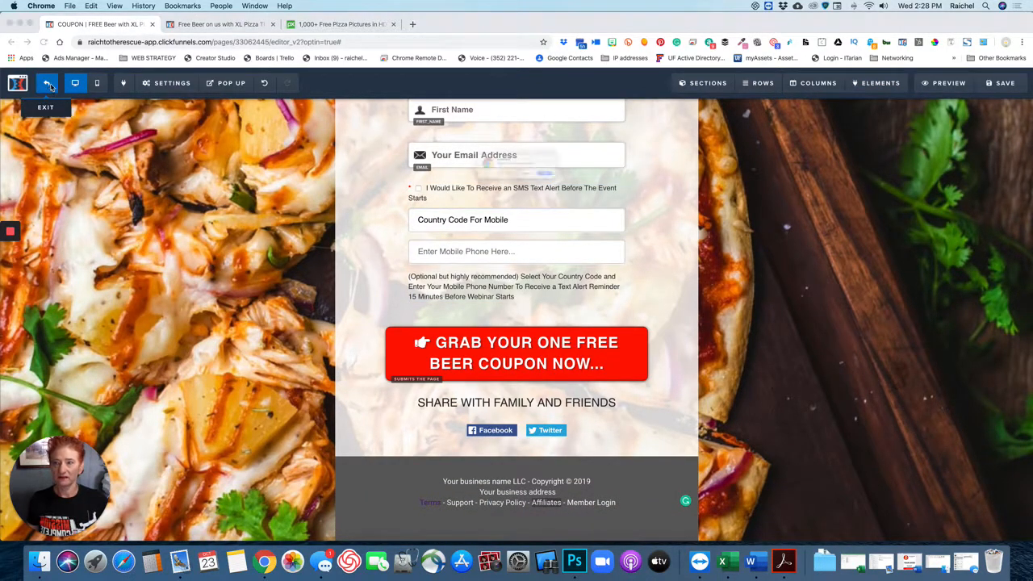
left_click(594, 189)
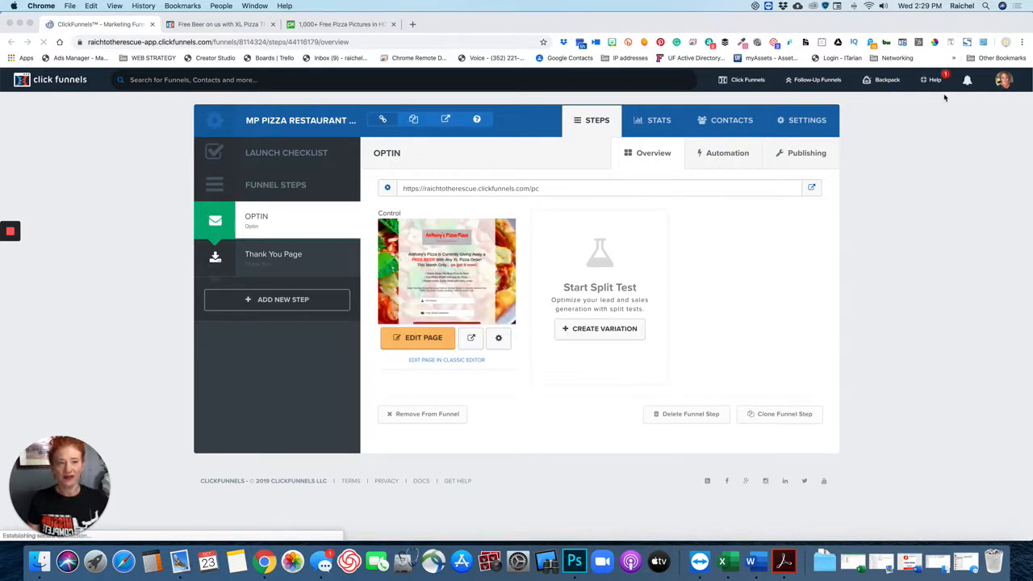
left_click(1008, 88)
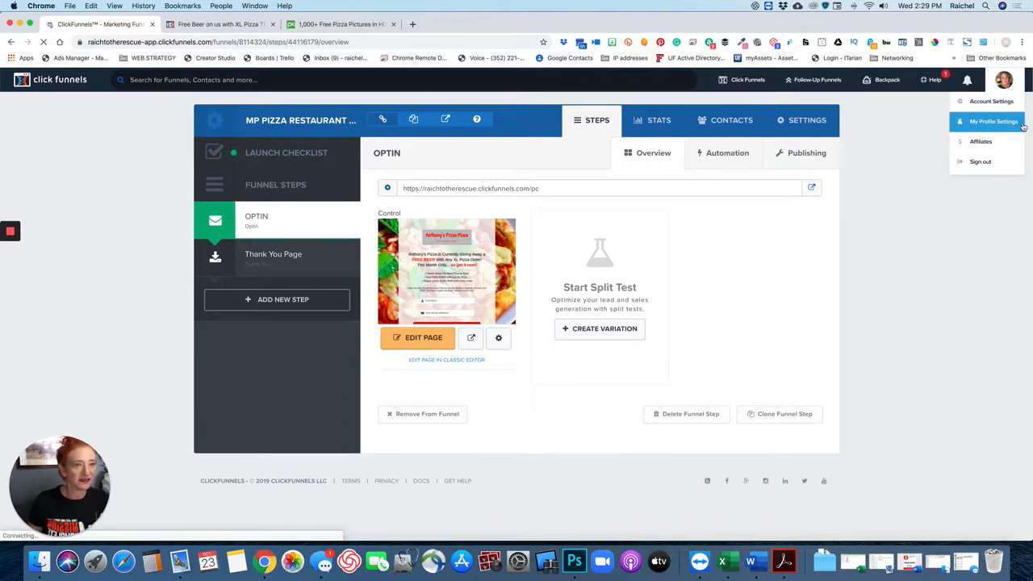
left_click(999, 102)
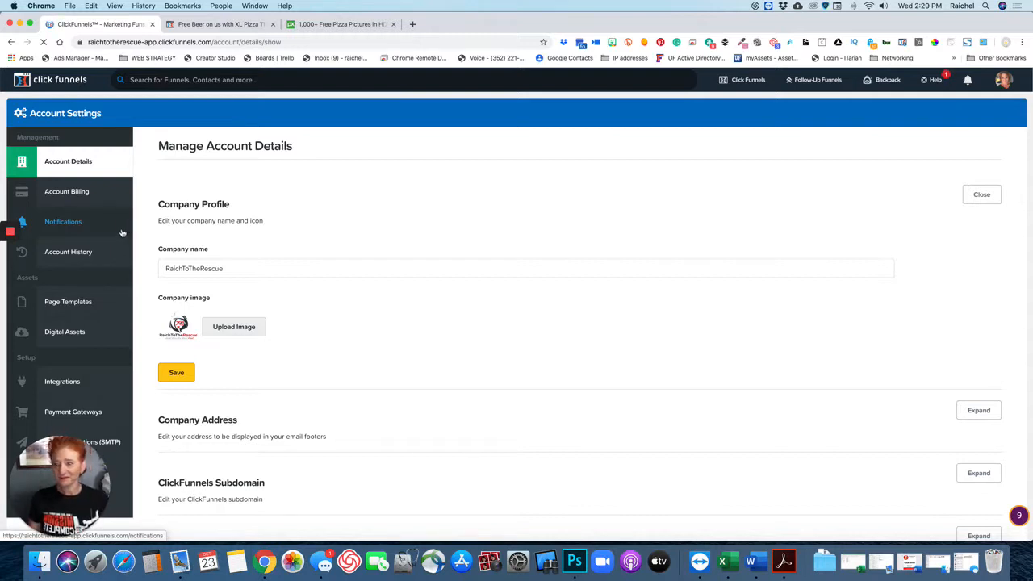
left_click(64, 332)
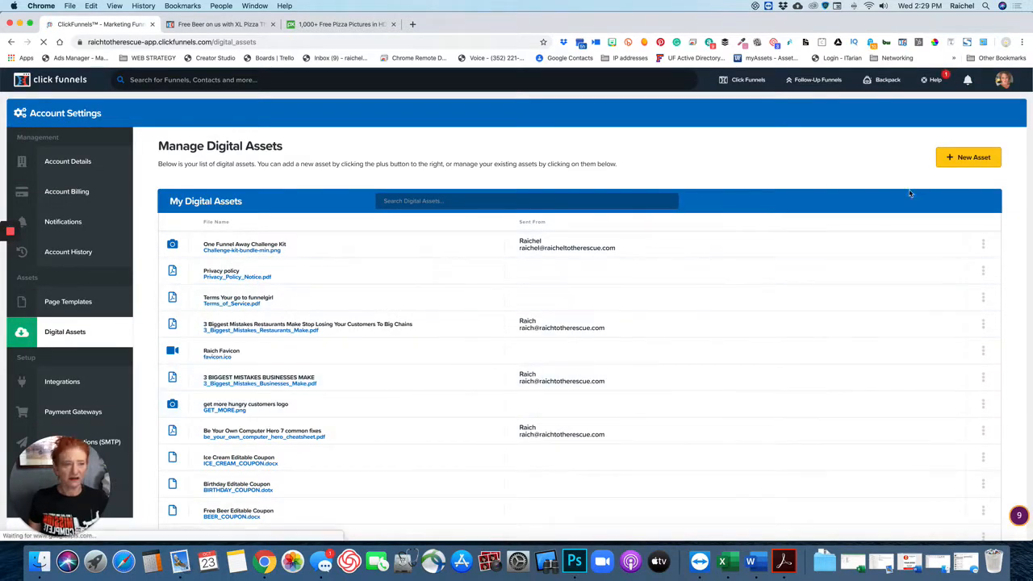
left_click(968, 157)
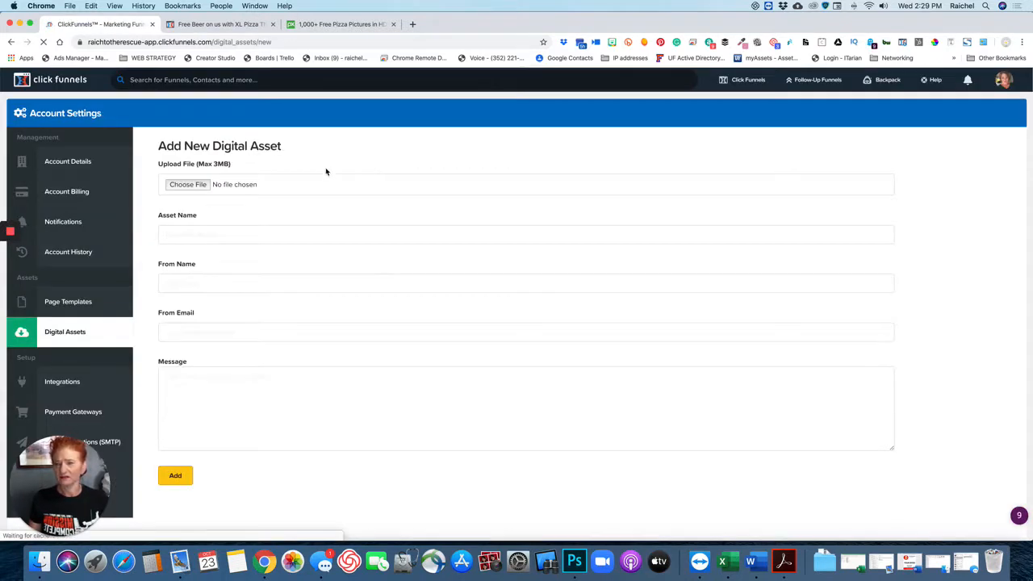
Step: Add a digital asset named COUPON BEER using the file Screen Shot 2019-10-22 at 11.20.01 PM
left_click(182, 186)
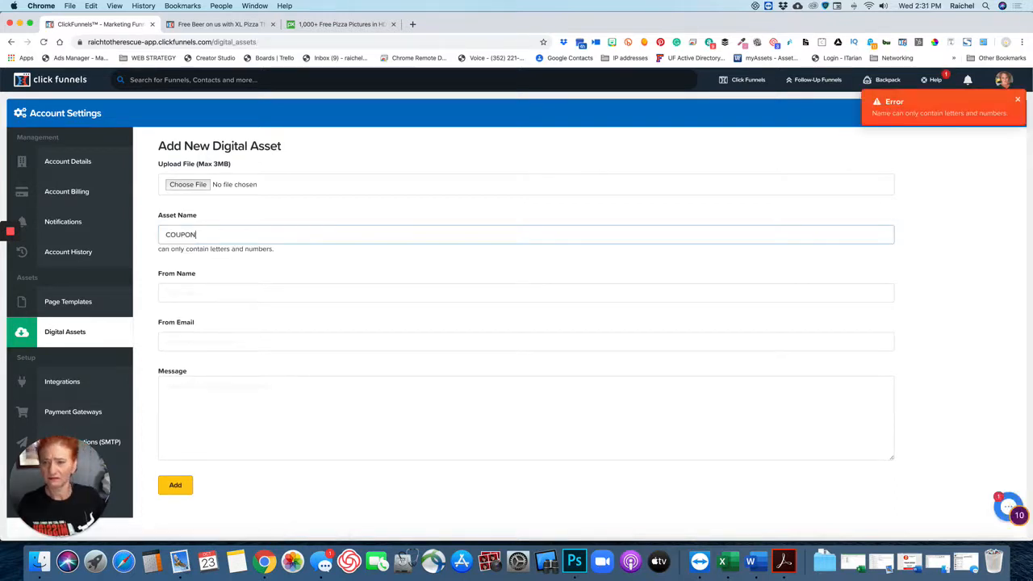
type("ER")
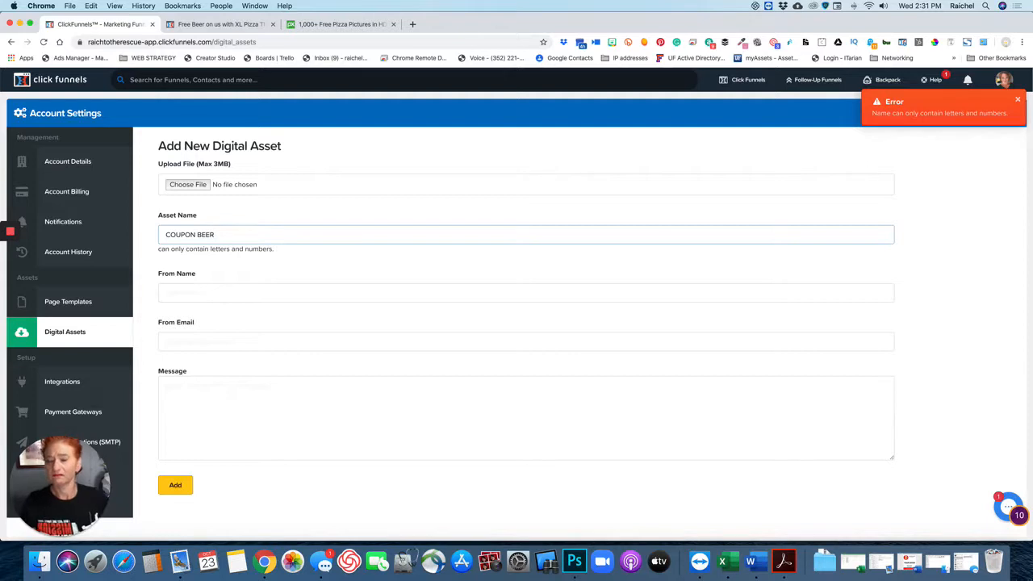
left_click(175, 485)
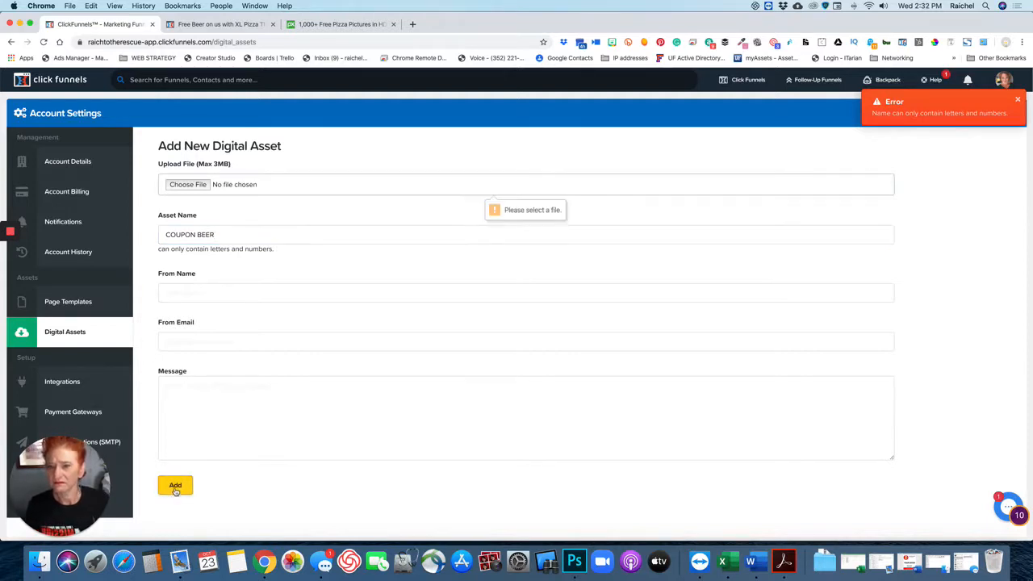
left_click(415, 194)
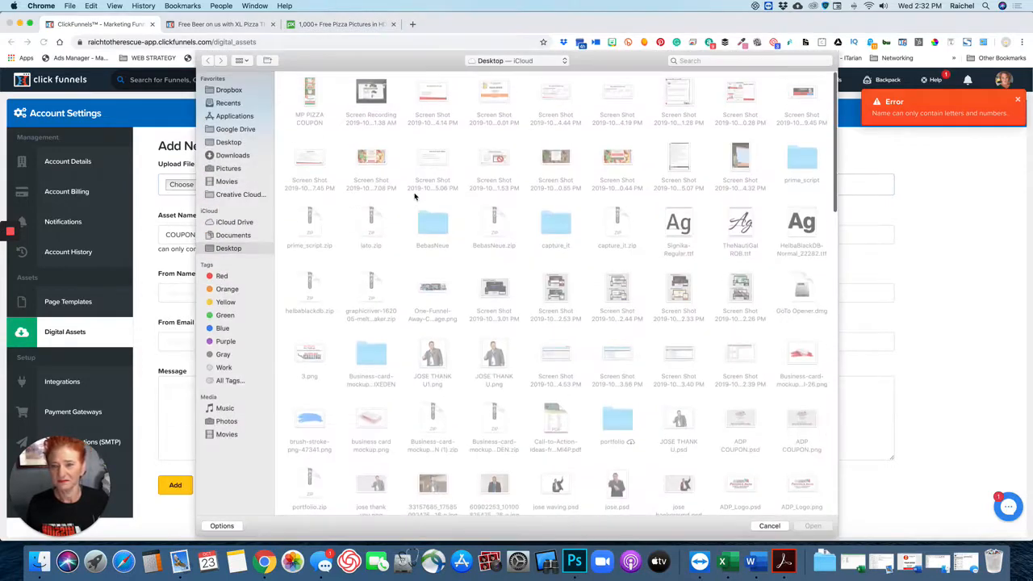
left_click(423, 119)
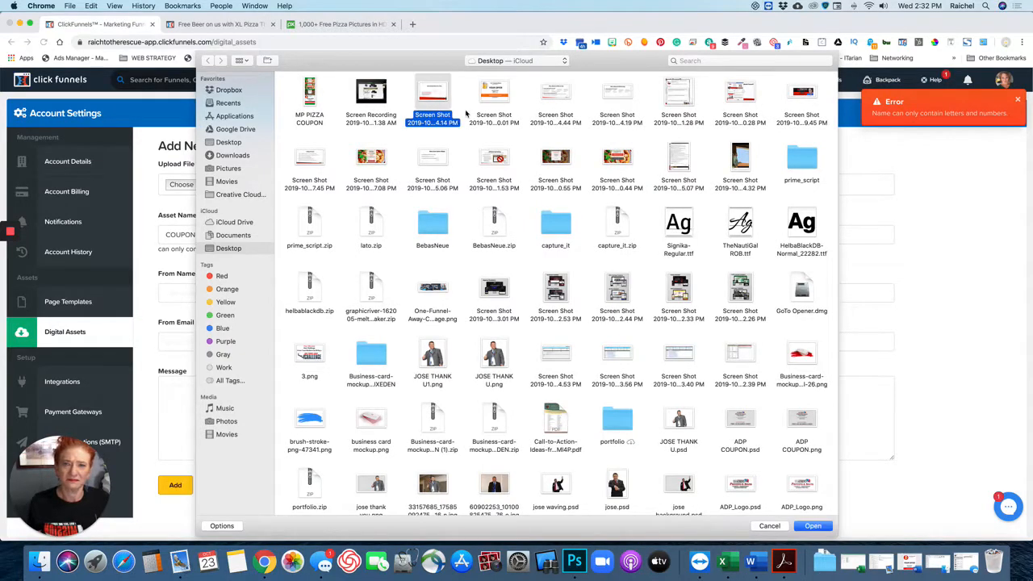
left_click(495, 95)
double_click(495, 95)
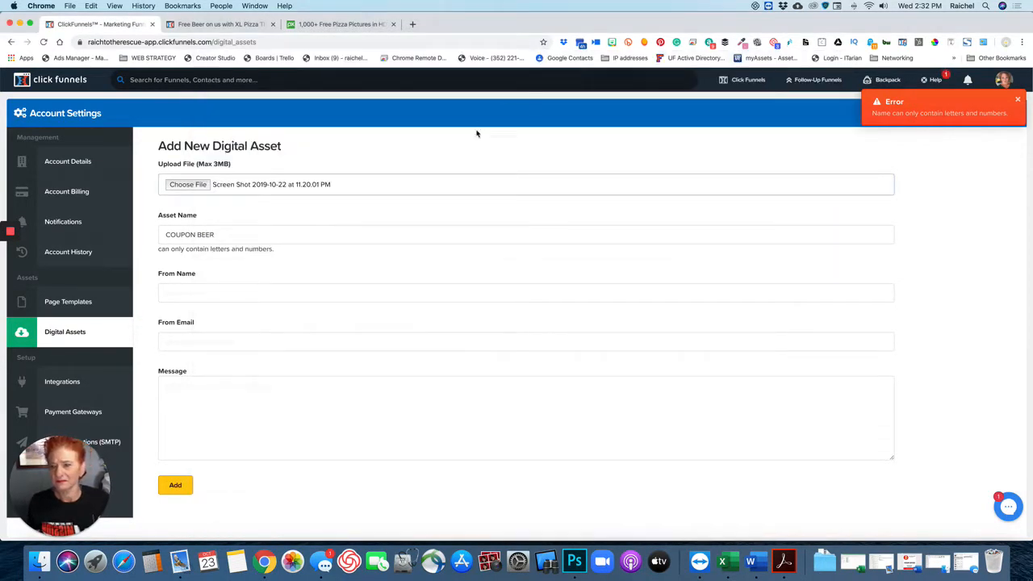
left_click(177, 488)
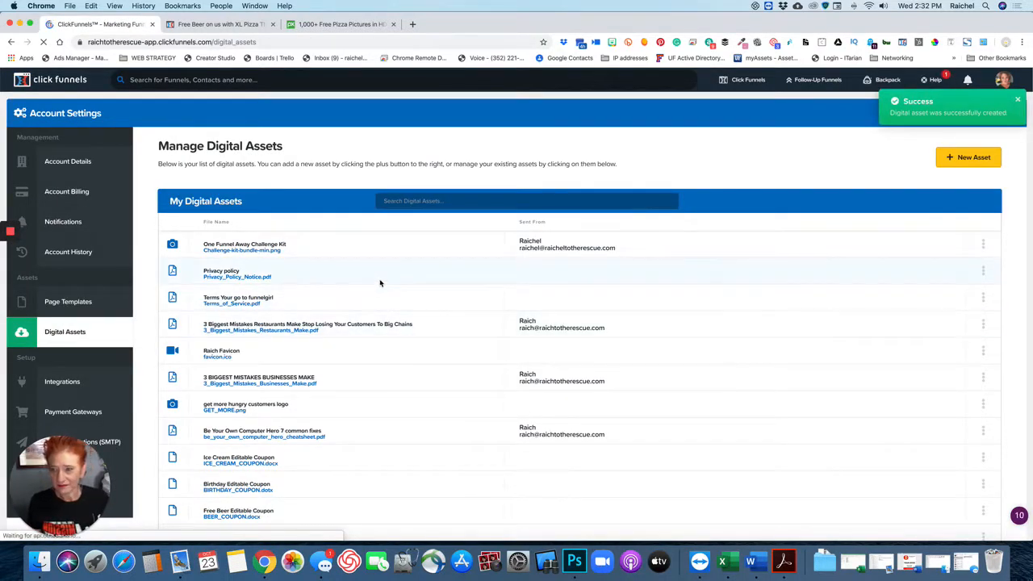
Step: Copy the asset path of the COUPON BEER digital asset
scroll(380, 282, "down", 4)
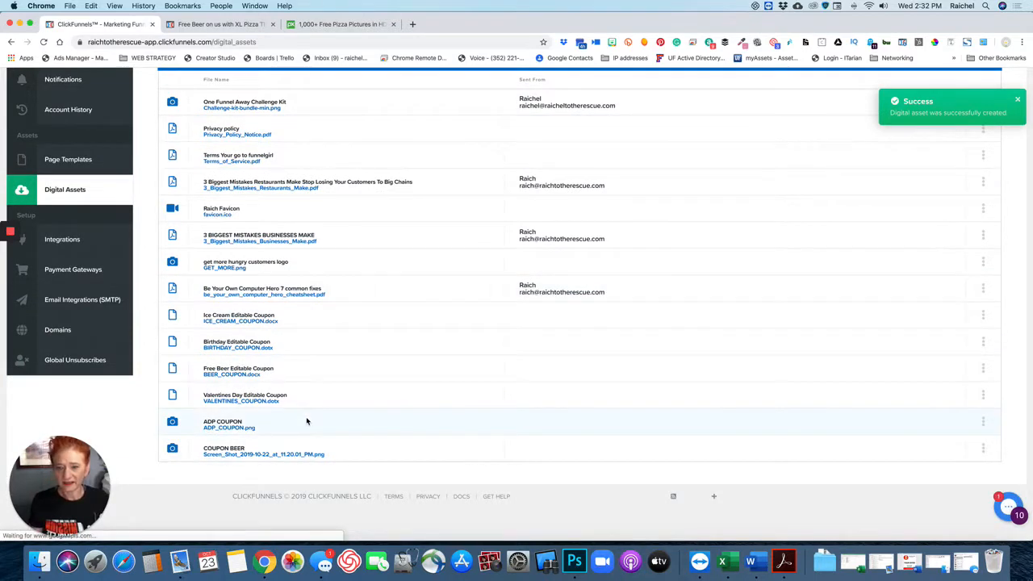
left_click(984, 449)
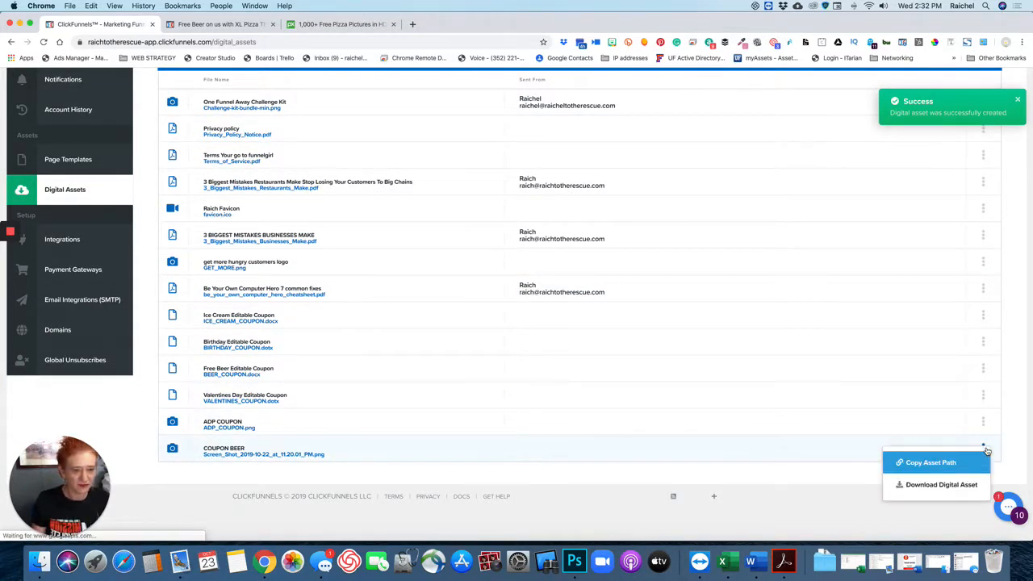
left_click(944, 463)
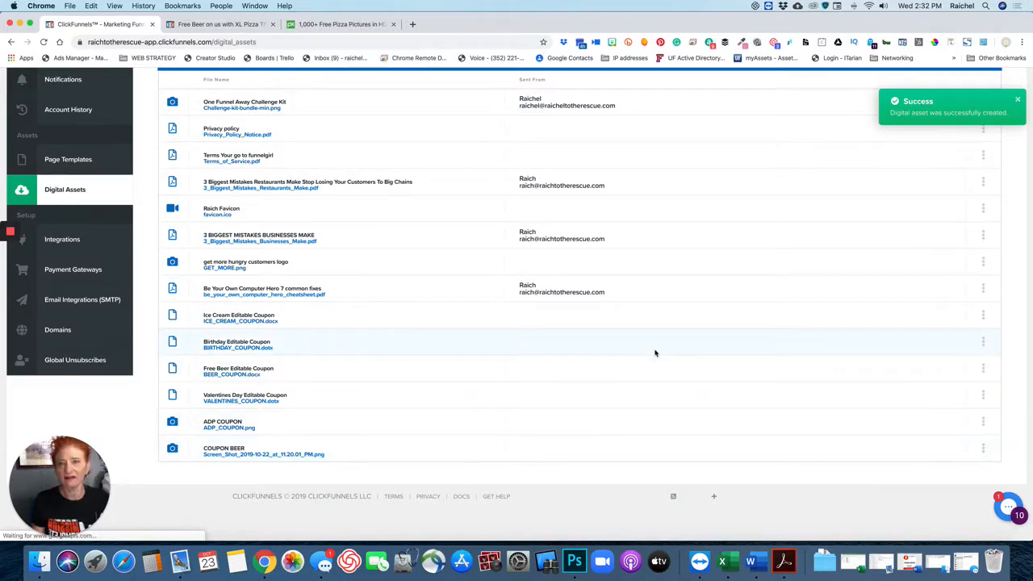
Step: Return to the pizza restaurant funnel and reopen its OPTIN page for editing
scroll(73, 110, "up", 3)
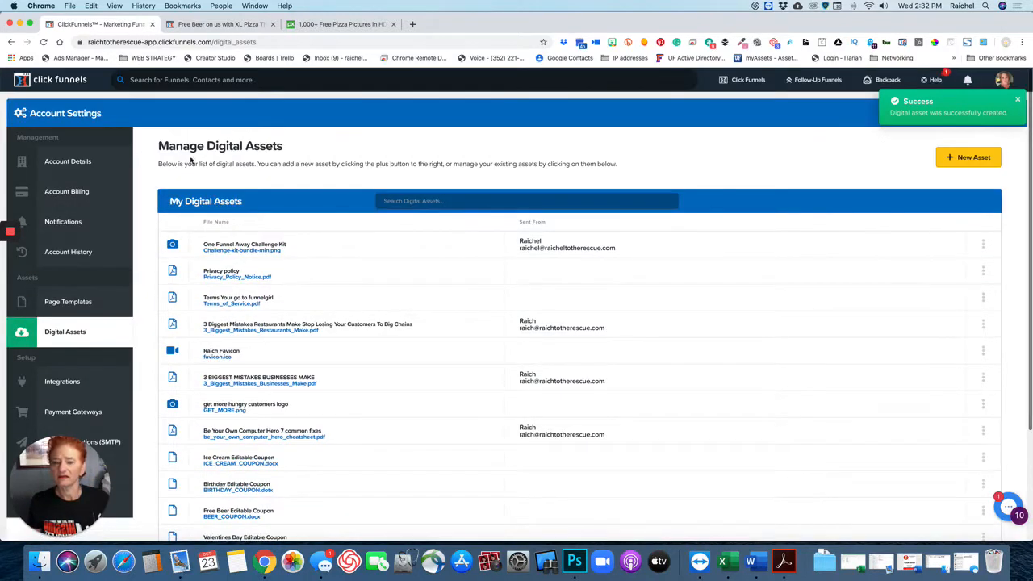
left_click(737, 101)
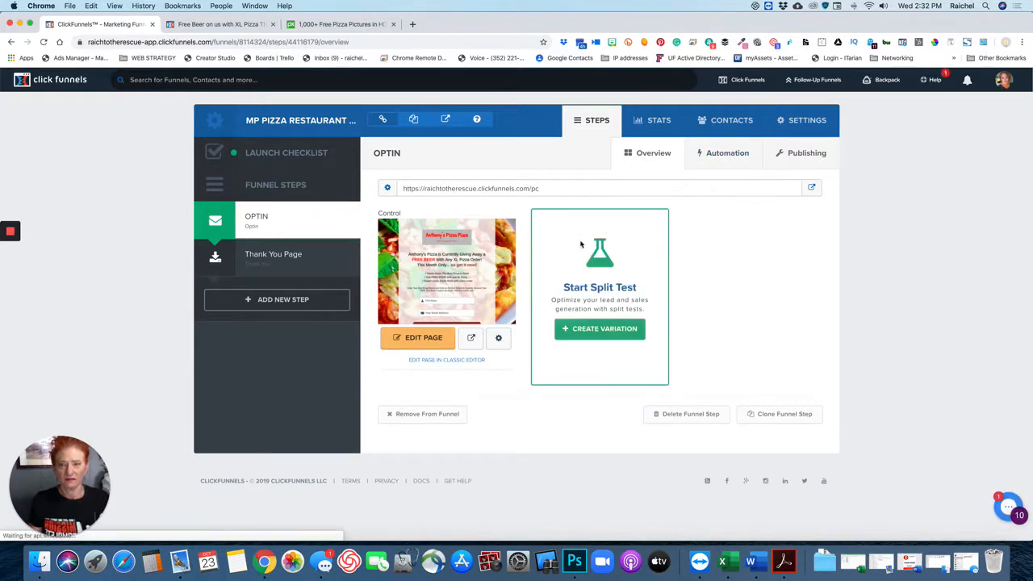
left_click(423, 339)
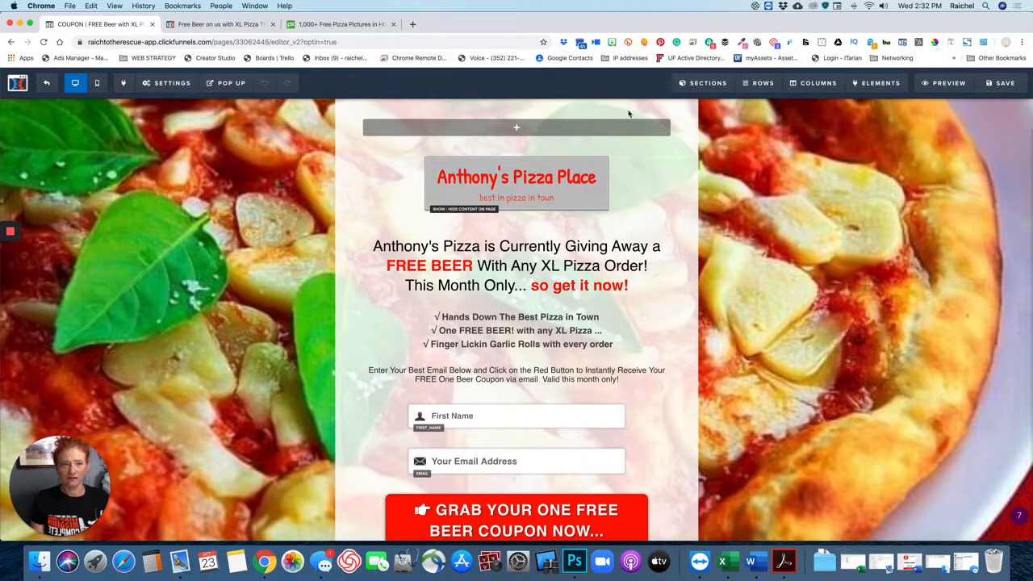
scroll(442, 353, "down", 5)
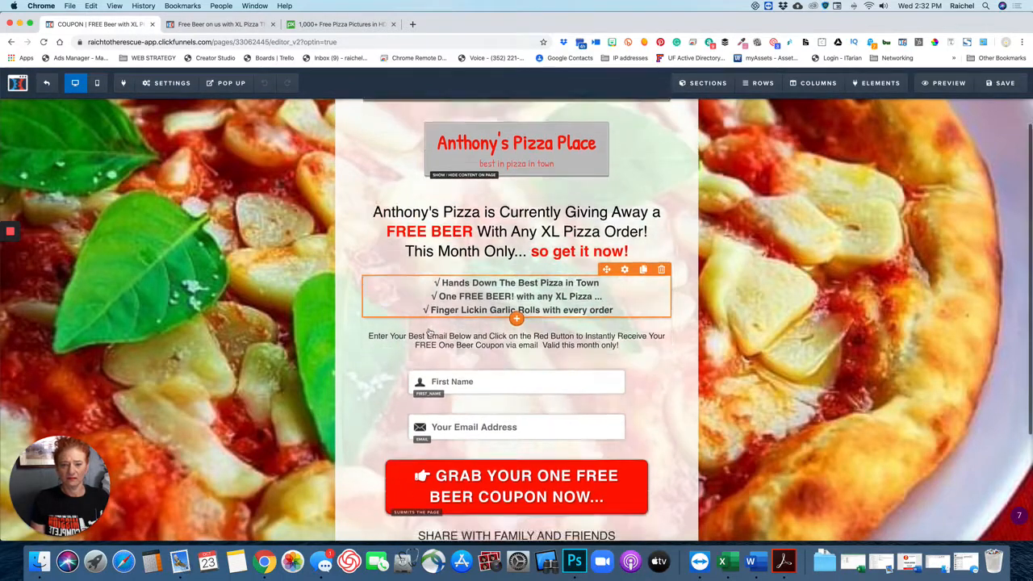
scroll(395, 275, "up", 5)
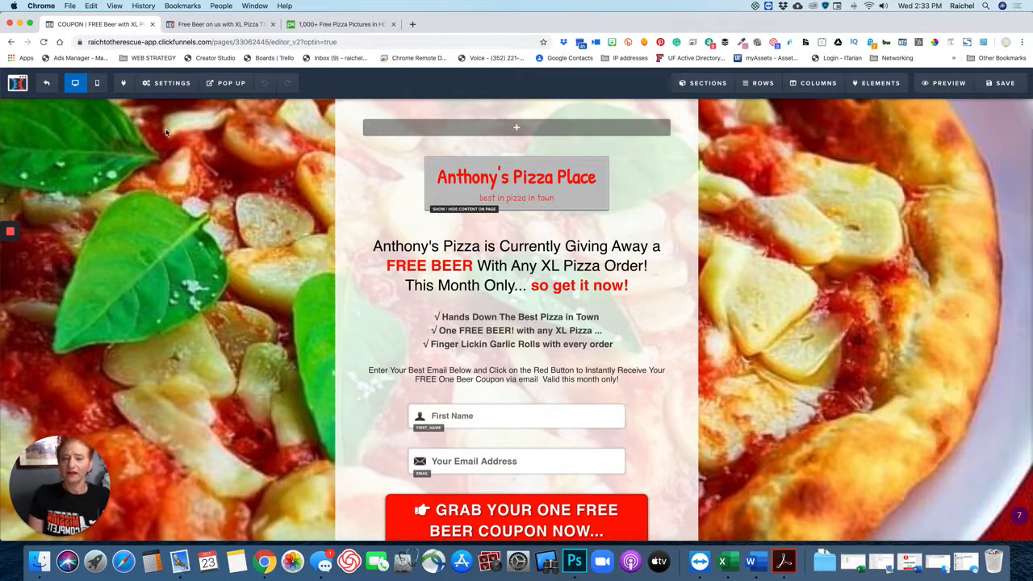
Step: In the page's general settings, paste the copied asset path as the on-submit destination and choose COUPON BEER as the digital asset
mouse_move(174, 95)
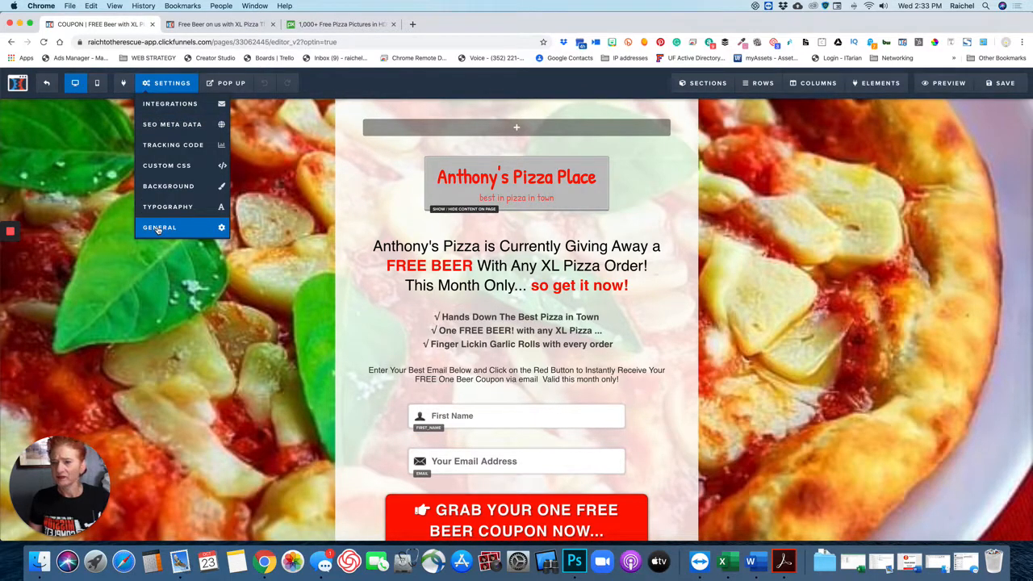
left_click(159, 229)
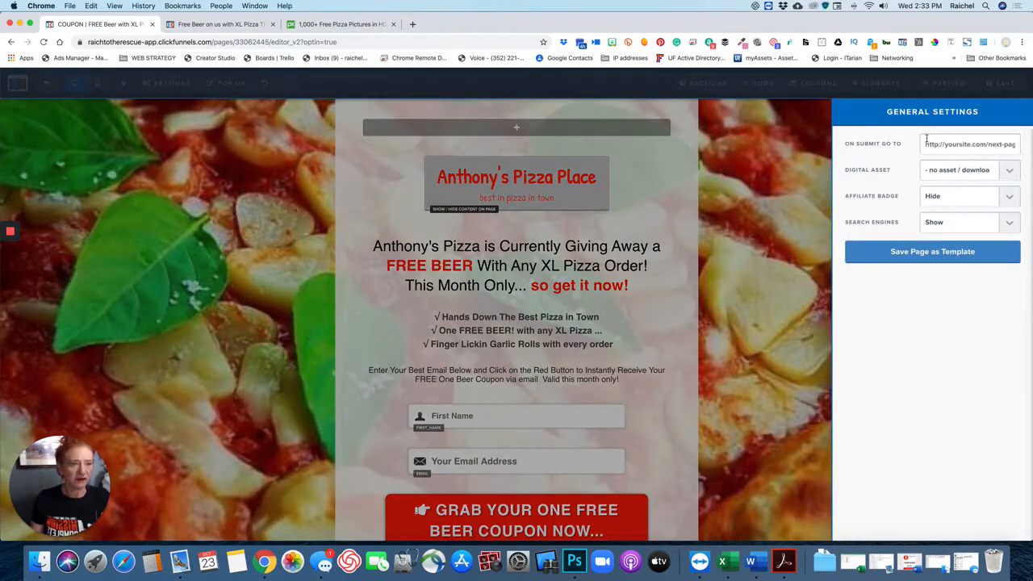
left_click(937, 143)
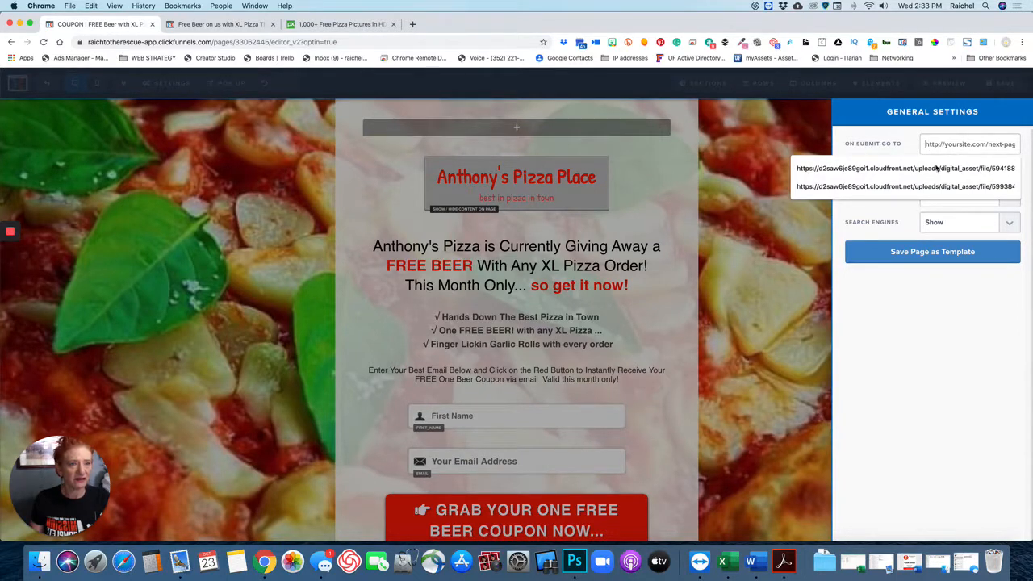
right_click(936, 147)
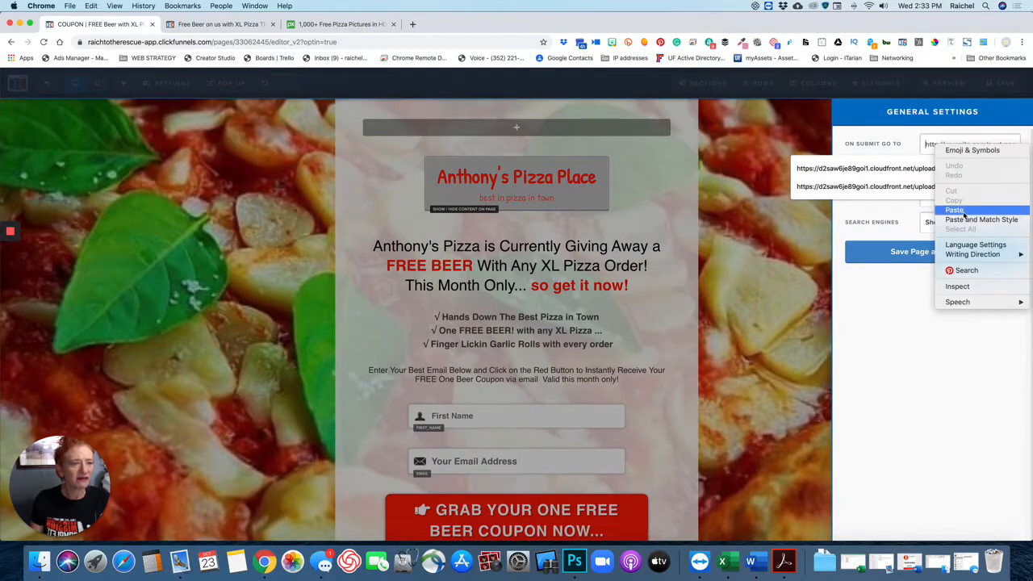
left_click(954, 210)
left_click(951, 170)
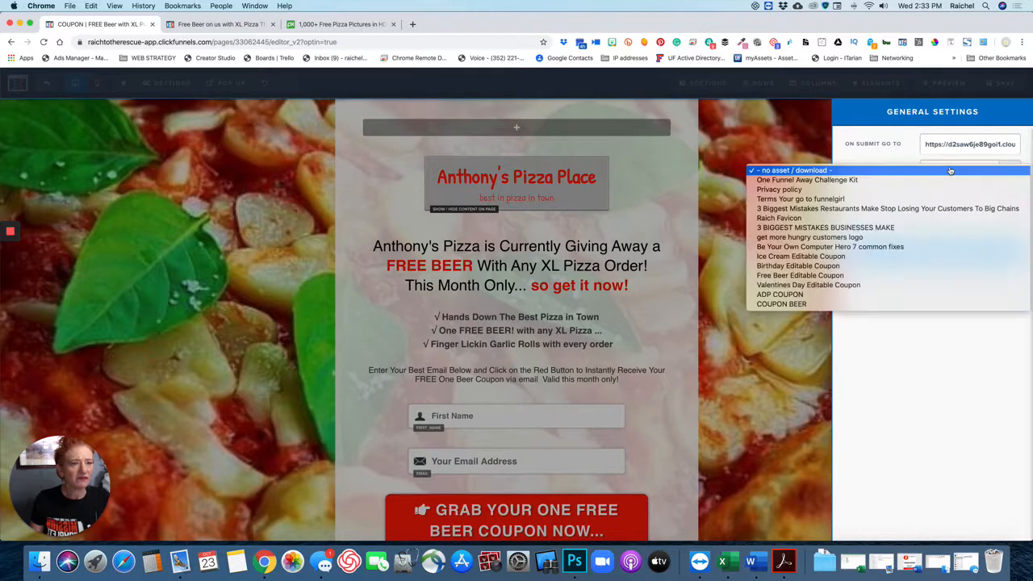
key("Escape")
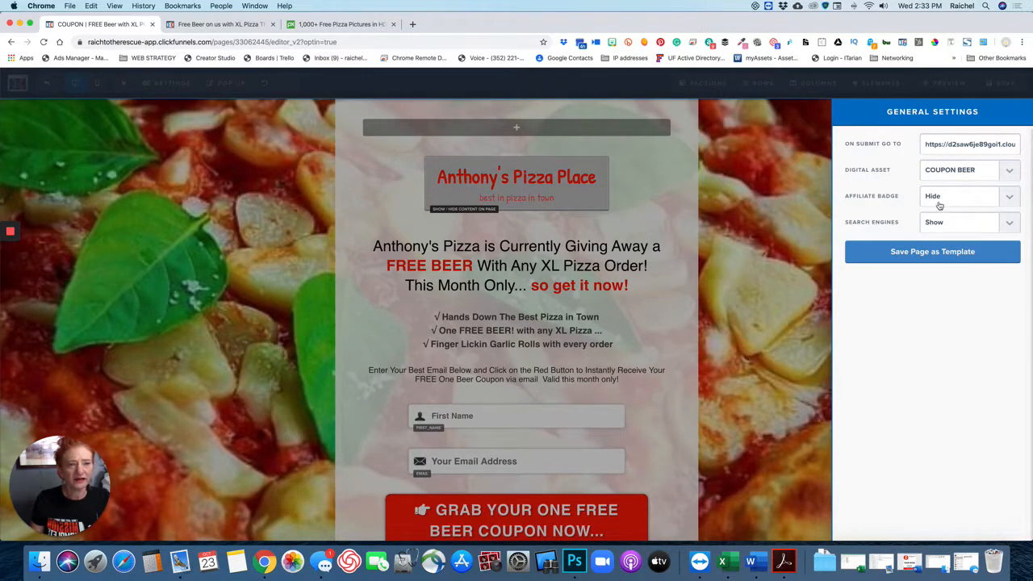
Step: Try the affiliate badge's Show option, set it back to Hide, and close the general settings
left_click(1001, 199)
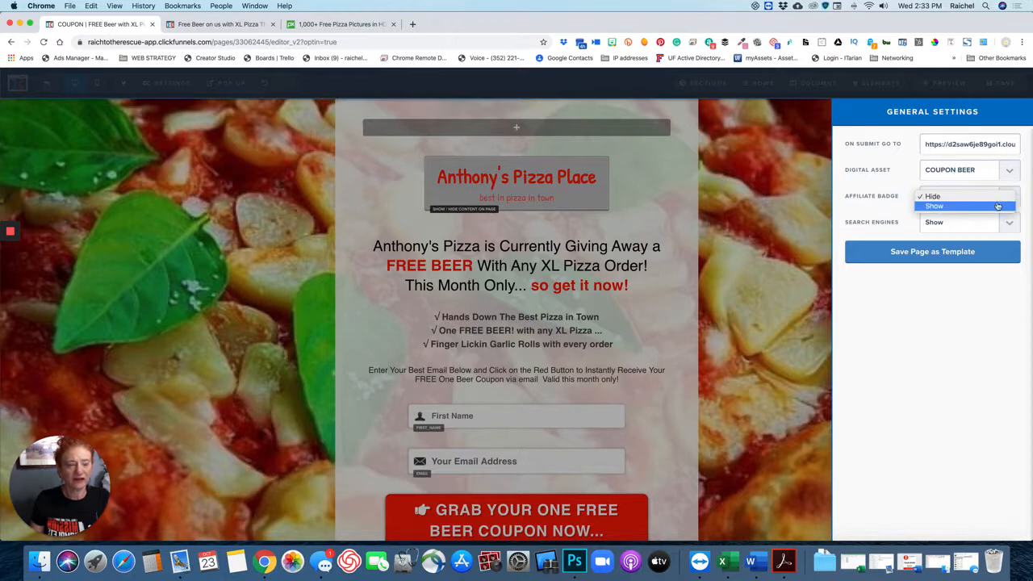
left_click(997, 206)
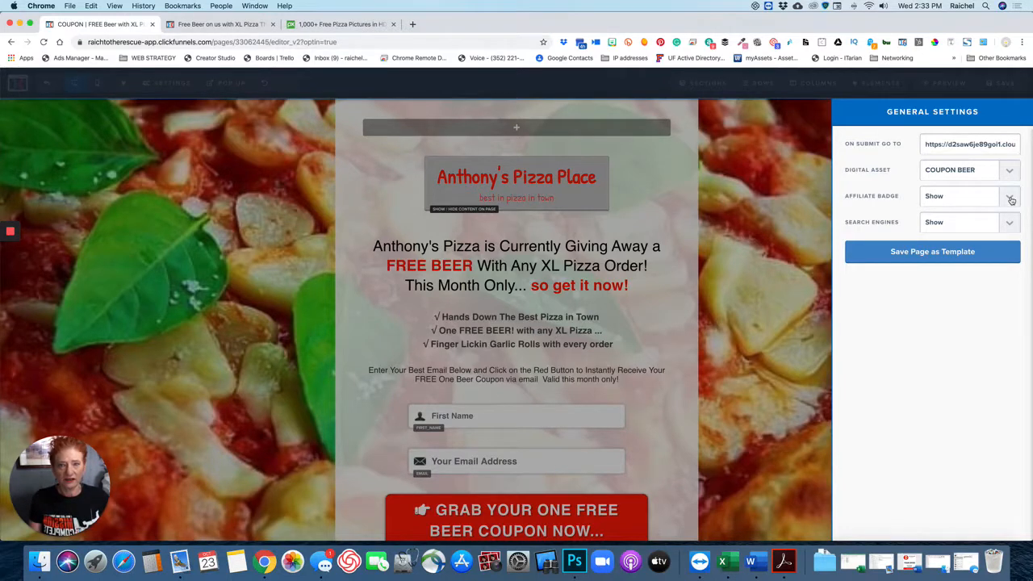
left_click(1012, 200)
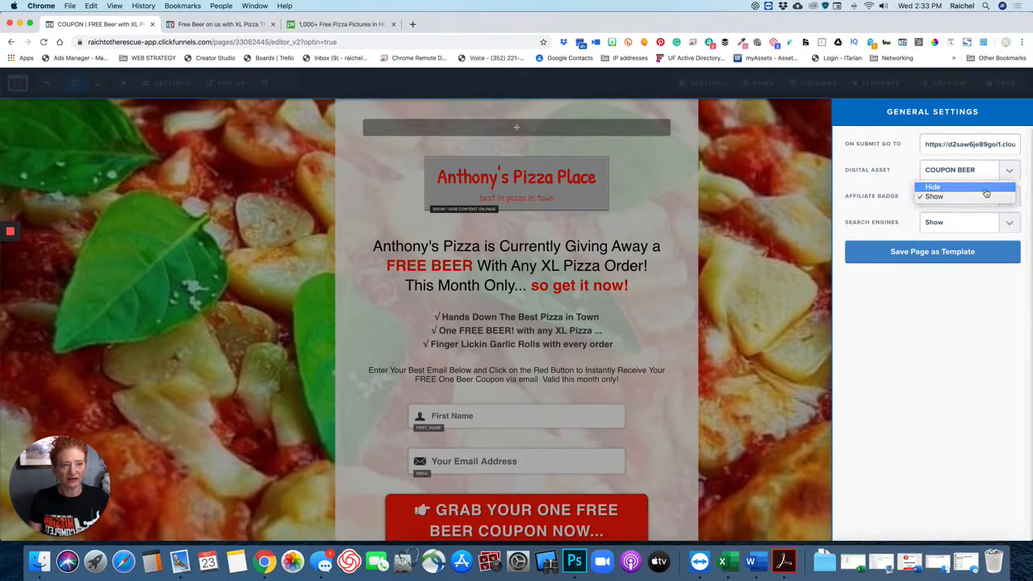
left_click(987, 188)
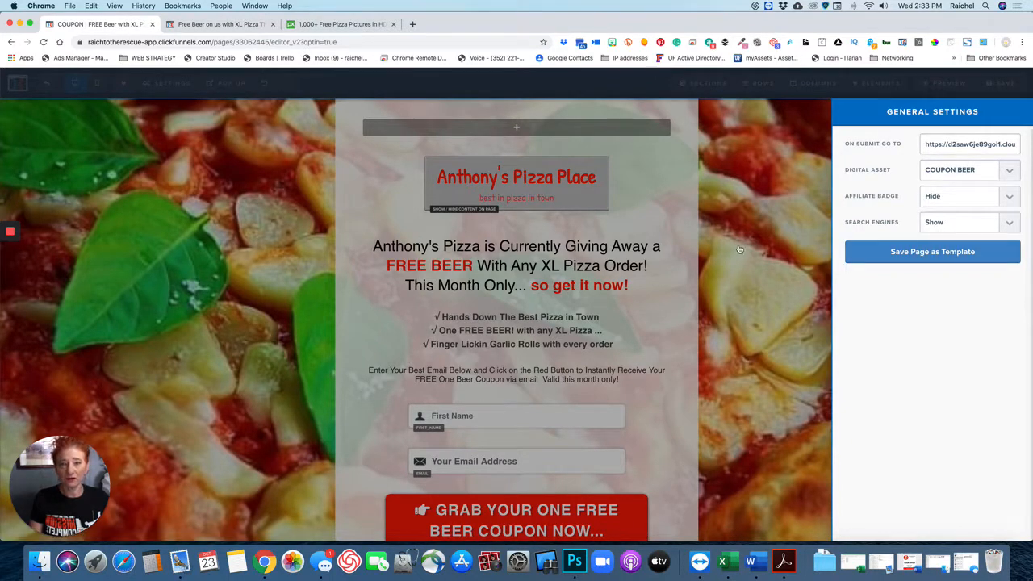
left_click(792, 264)
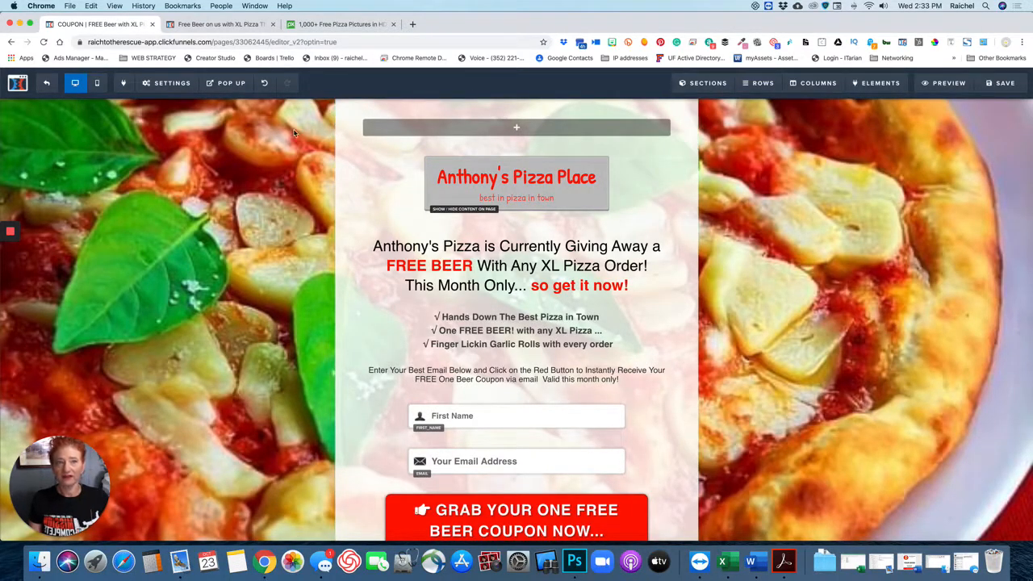
Step: Review the email integration settings for connecting an auto-responder, its action and the list to add
left_click(166, 86)
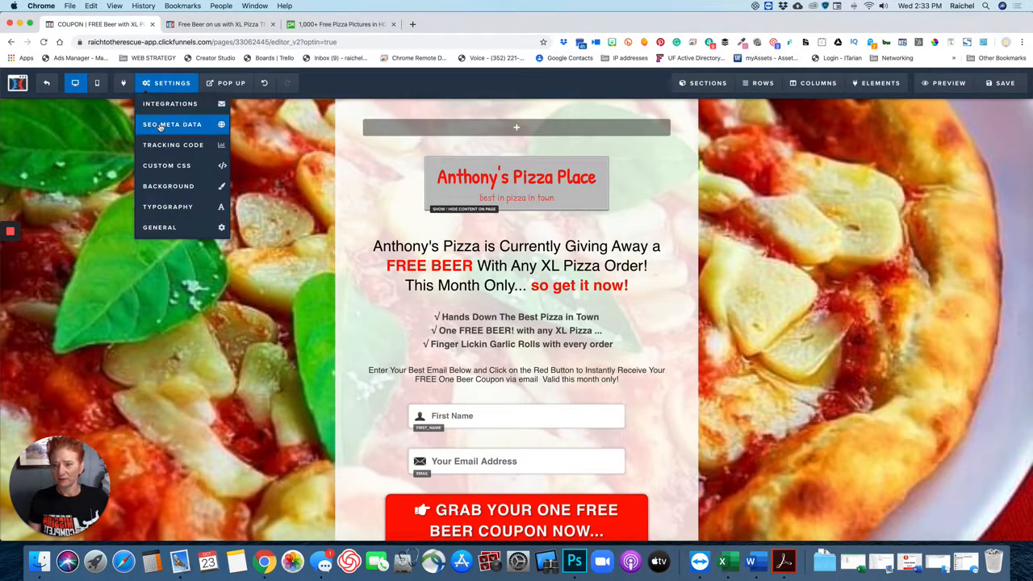
left_click(166, 105)
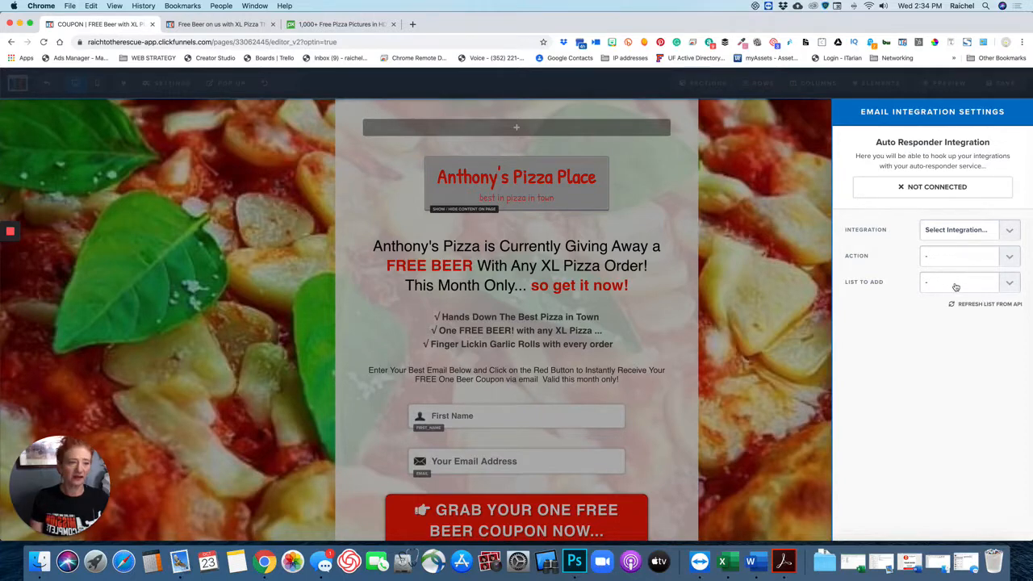
left_click(405, 215)
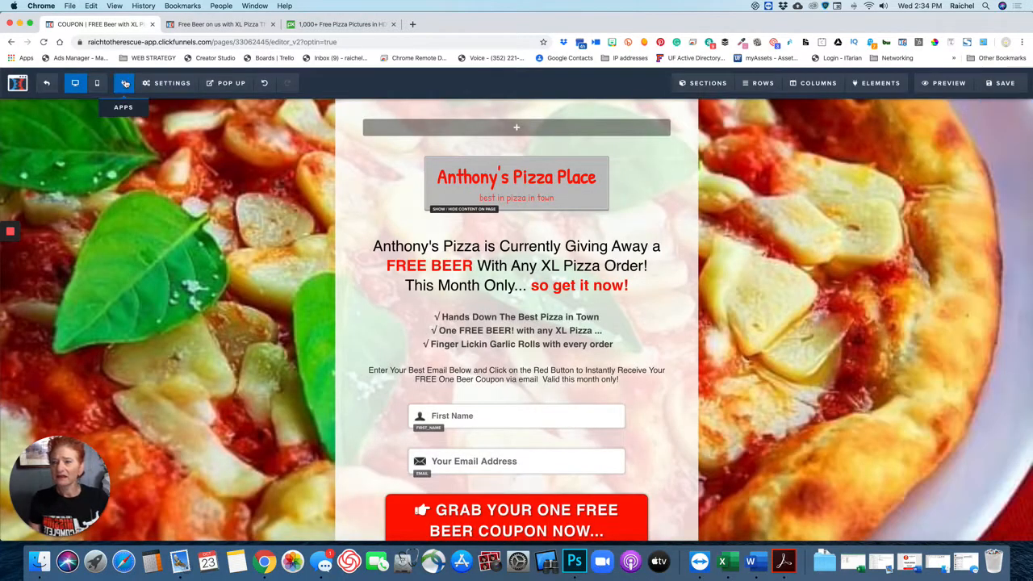
Step: Review the page's SEO title, description, keywords, author and social image together with their preview
mouse_move(160, 87)
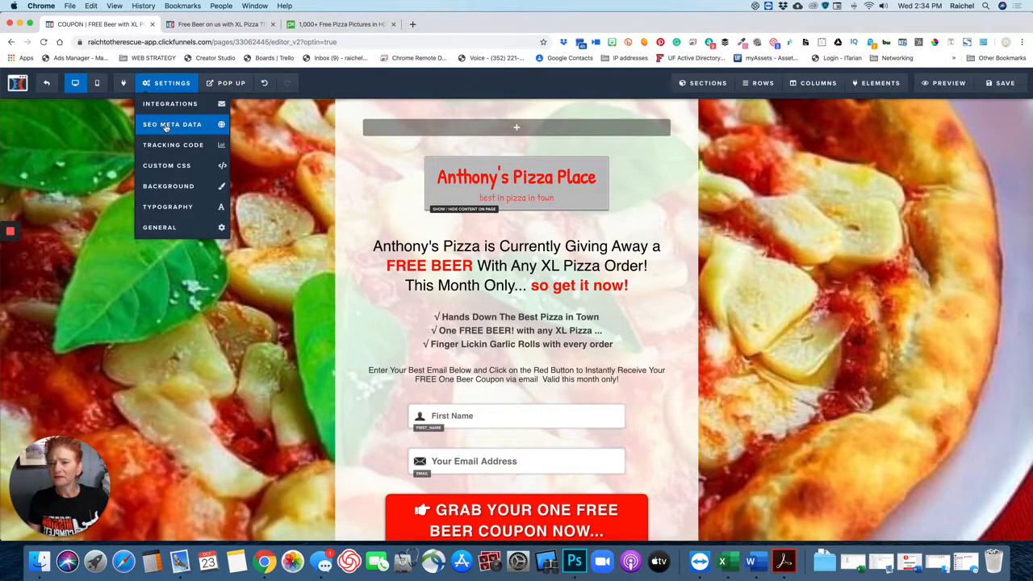
left_click(165, 126)
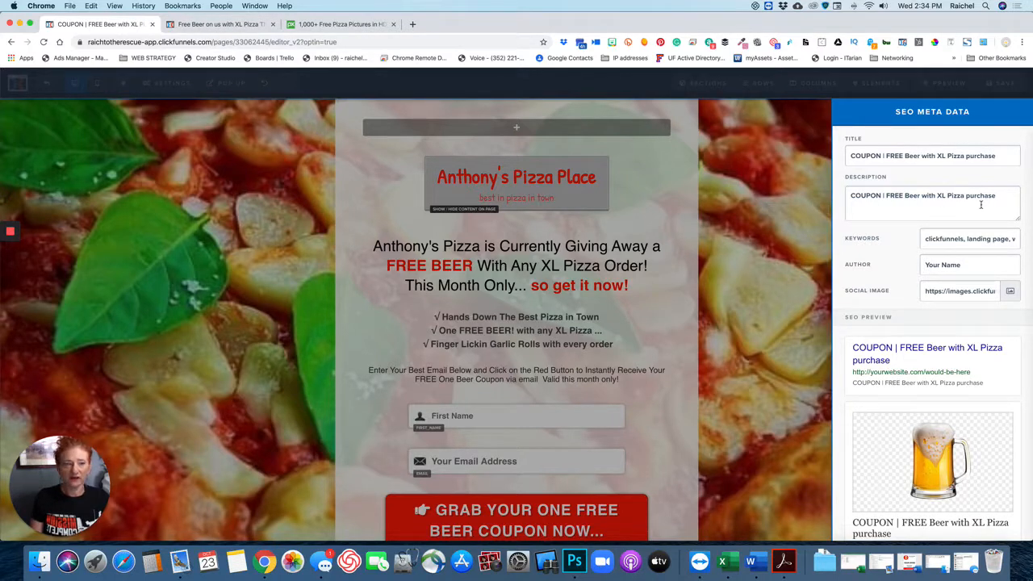
scroll(962, 258, "down", 1)
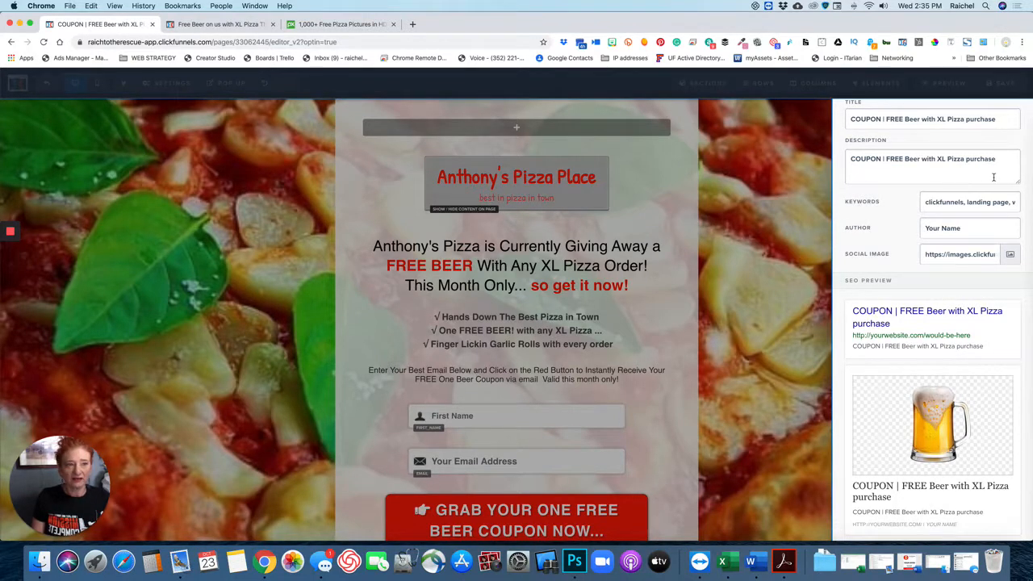
mouse_move(951, 413)
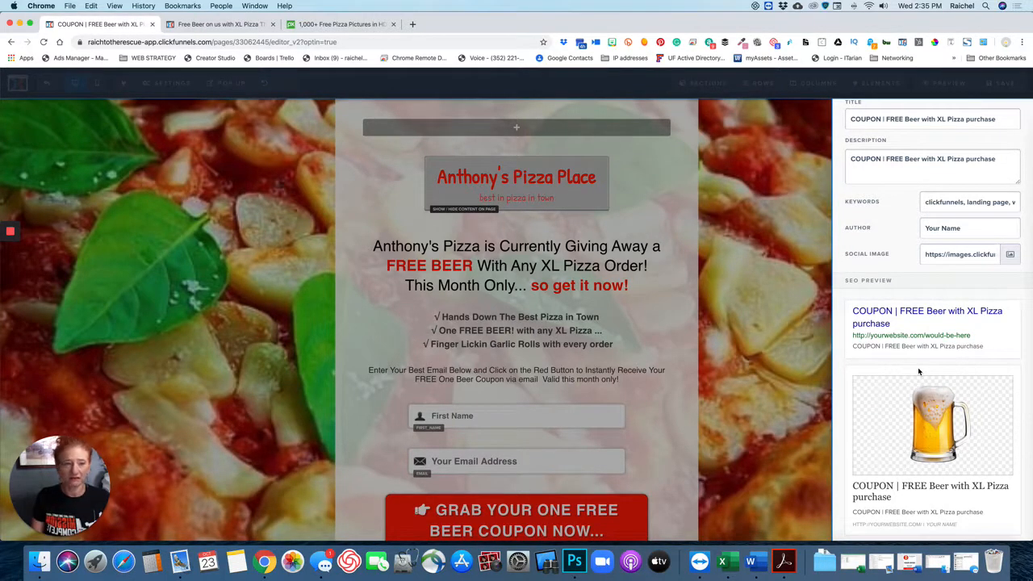
left_click(817, 383)
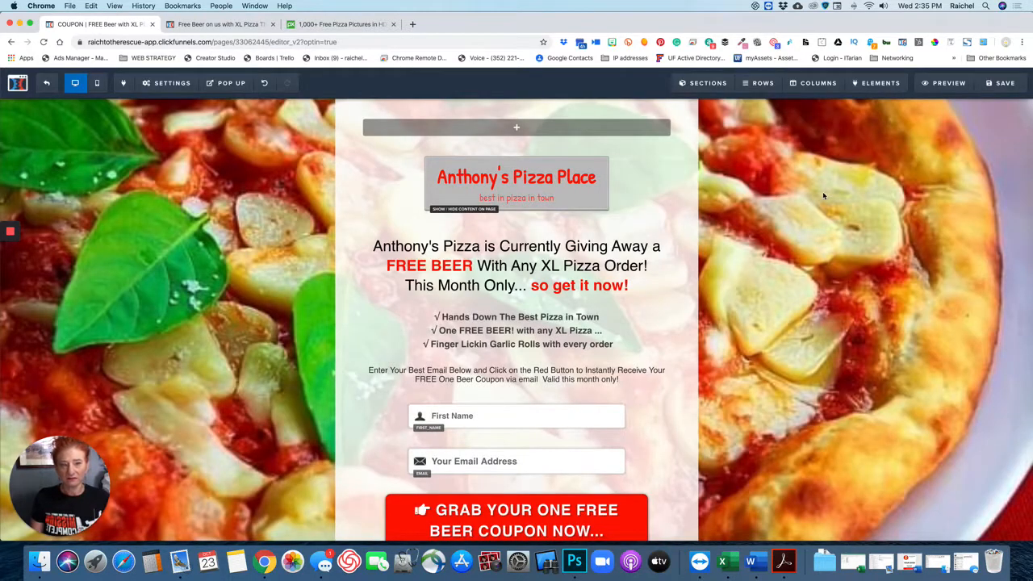
Step: Review the page's custom CSS editor and its typography settings for content font, headline font, text color and link color
left_click(166, 83)
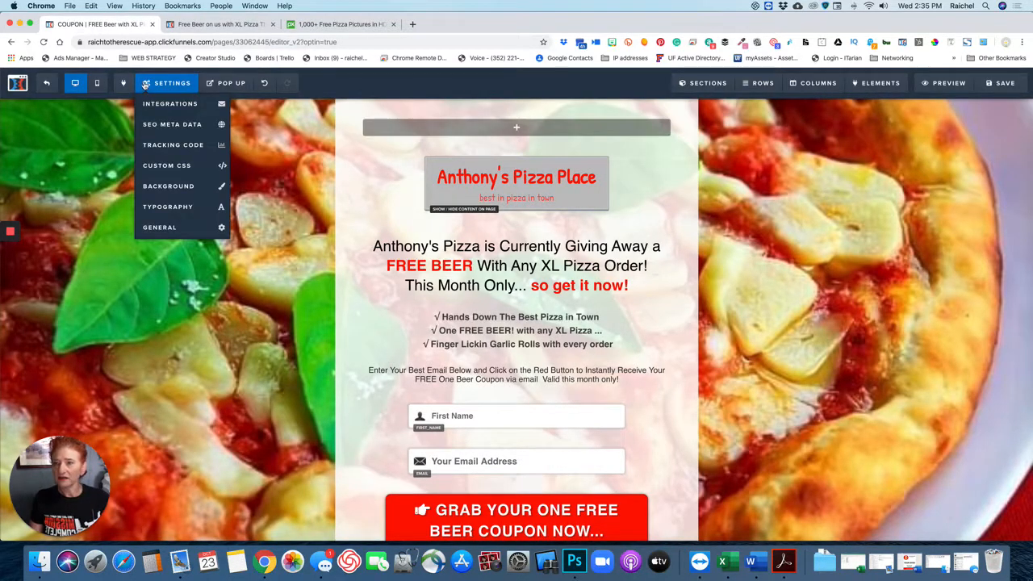
left_click(182, 164)
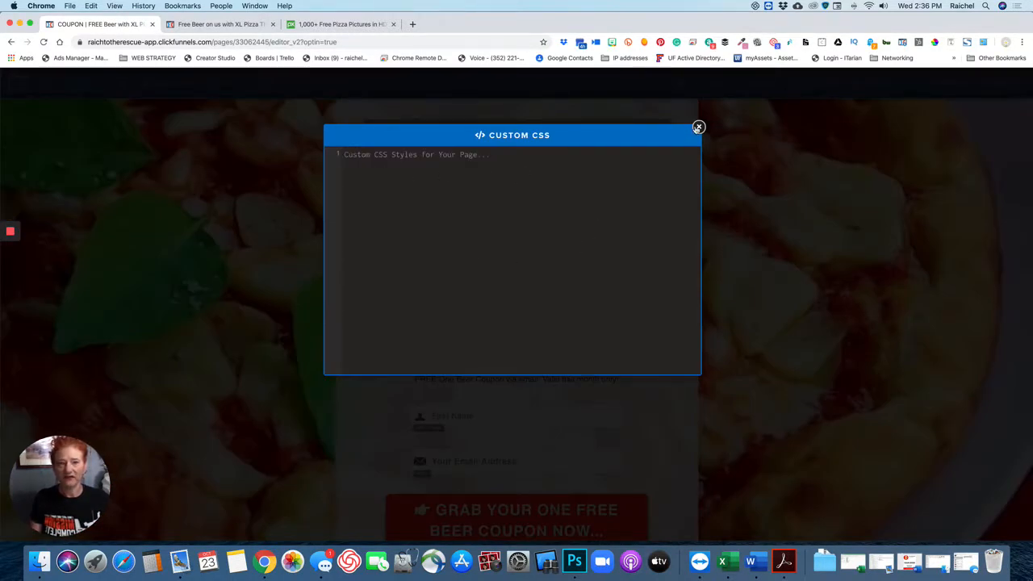
left_click(698, 126)
left_click(187, 83)
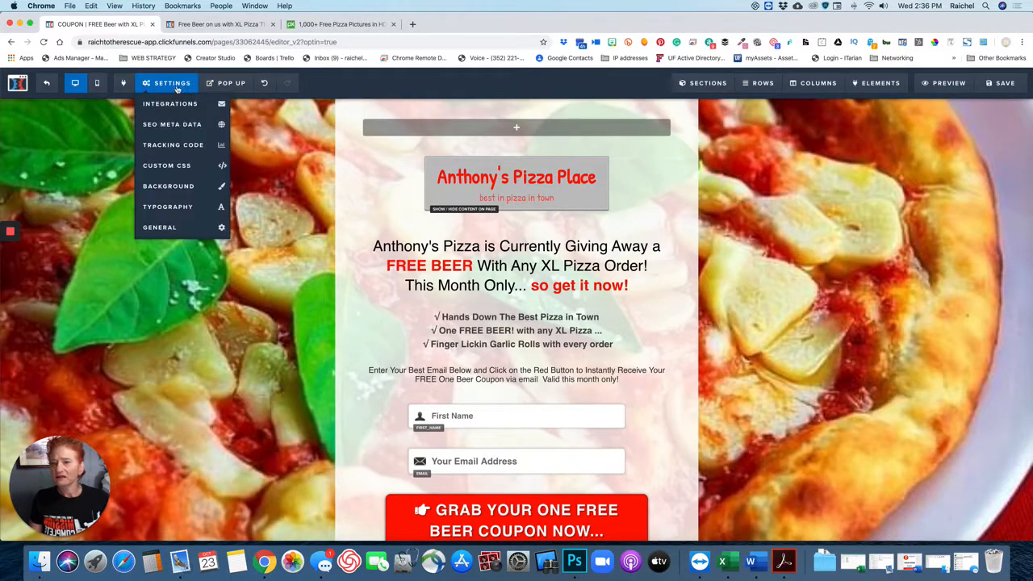
left_click(176, 209)
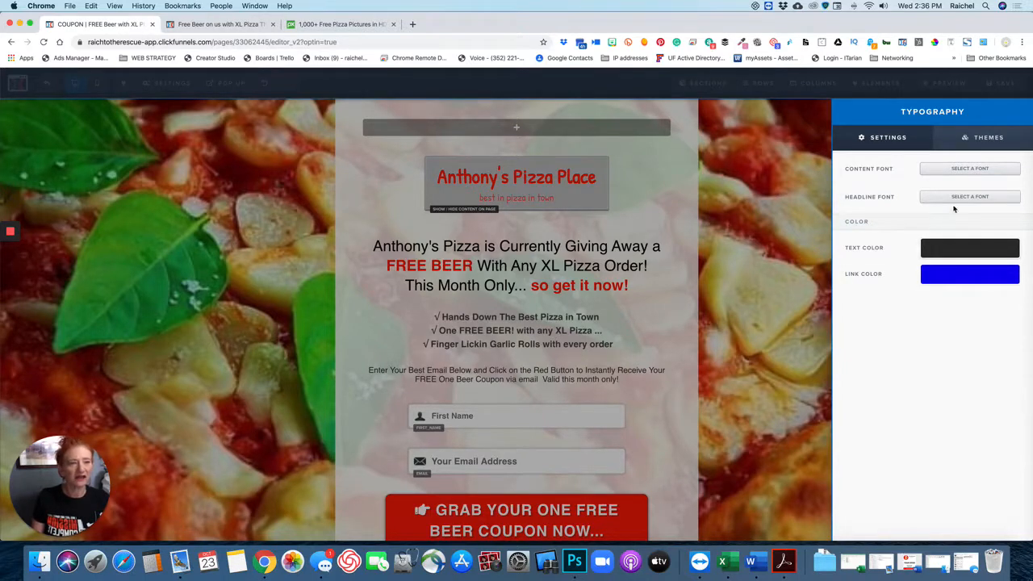
left_click(804, 237)
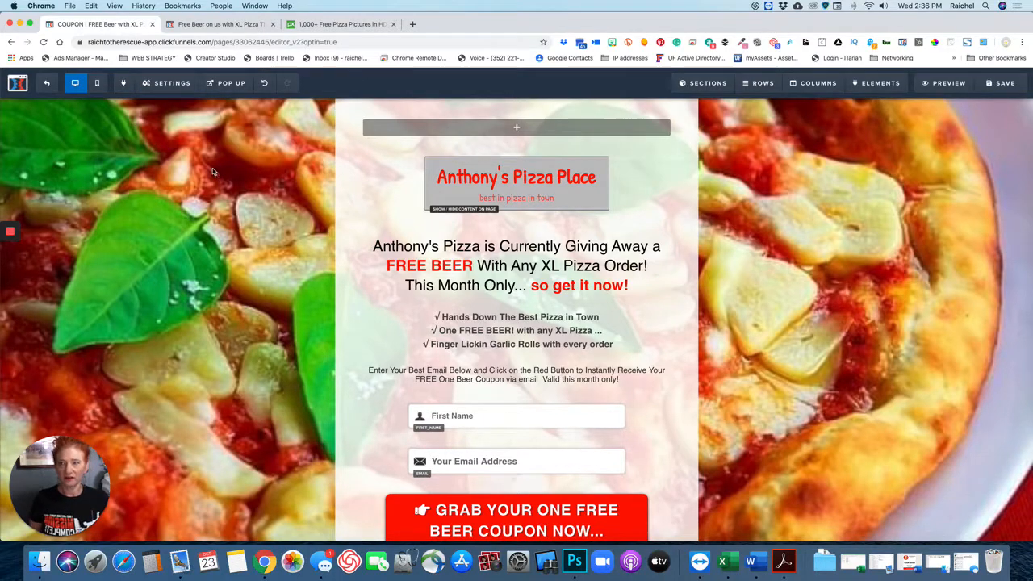
Step: Review where header and footer tracking code can be added for the page, leaving both empty
mouse_move(166, 92)
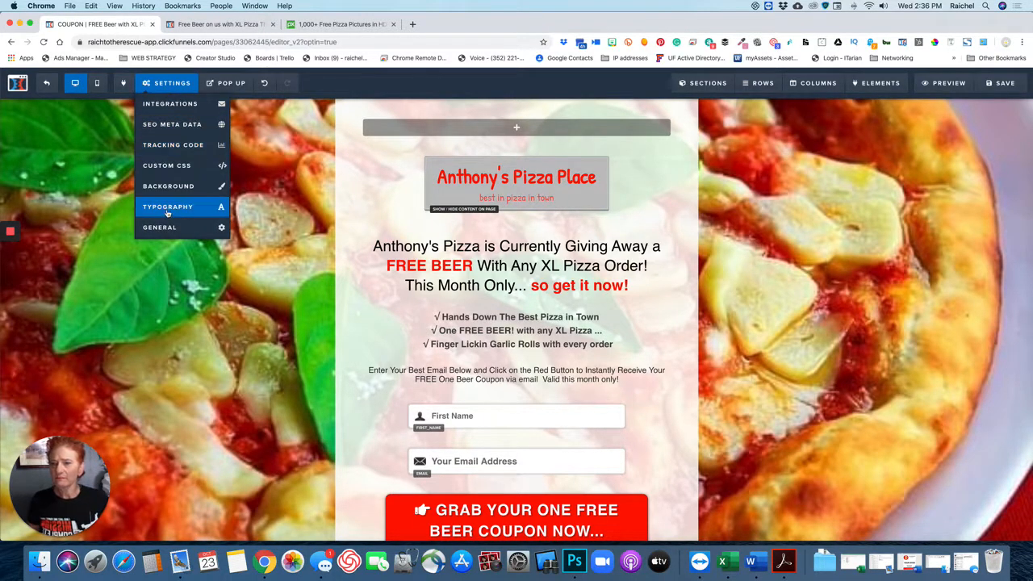
left_click(194, 146)
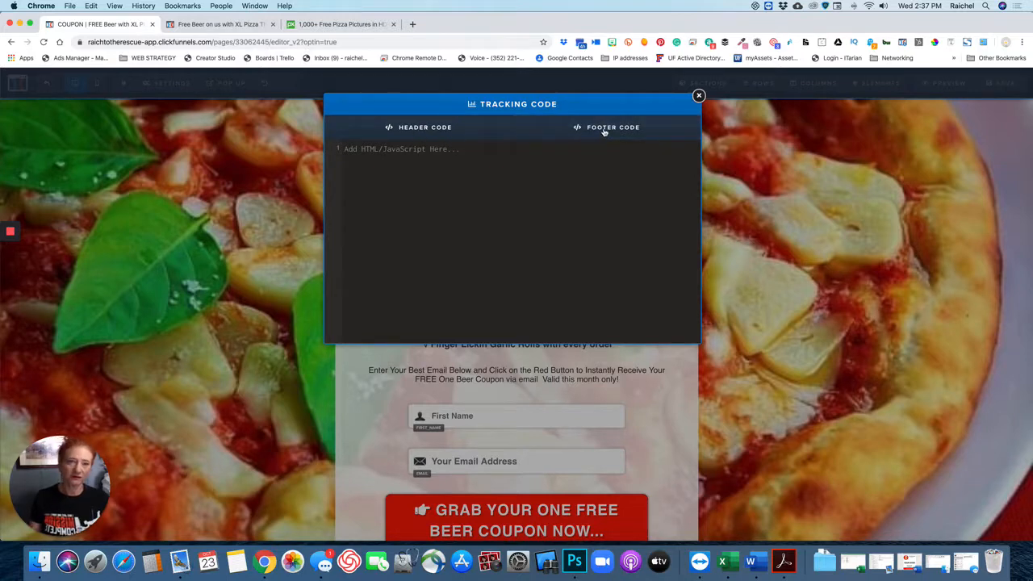
left_click(699, 96)
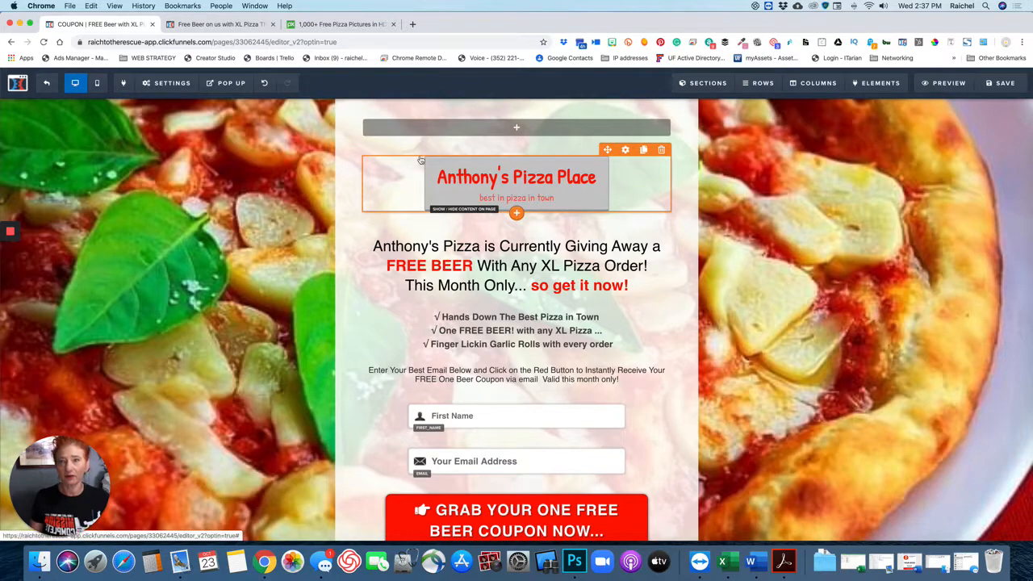
Step: Switch the editor to the mobile layout and restrict the free beer headline to mobile only
left_click(96, 84)
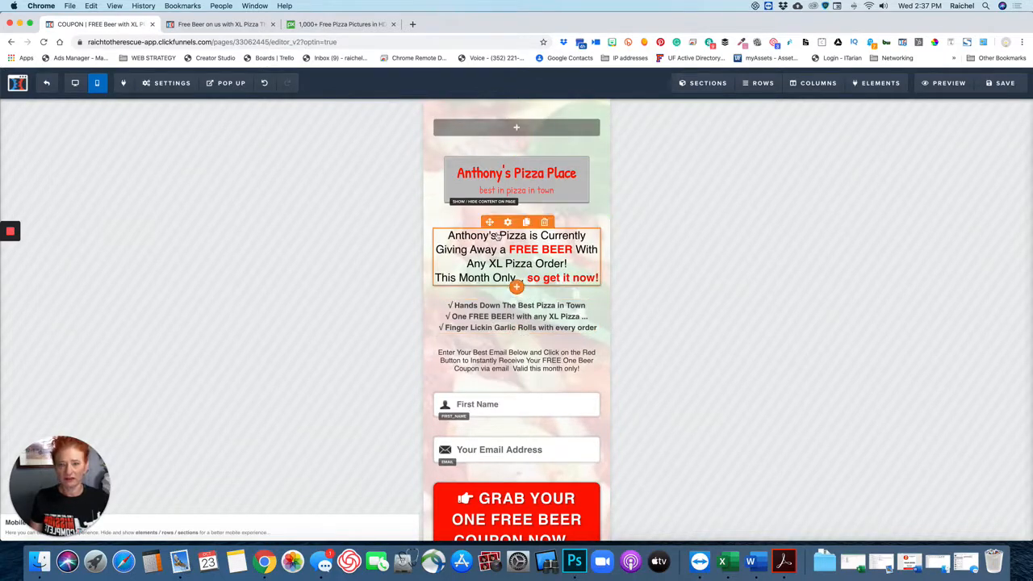
scroll(499, 235, "down", 2)
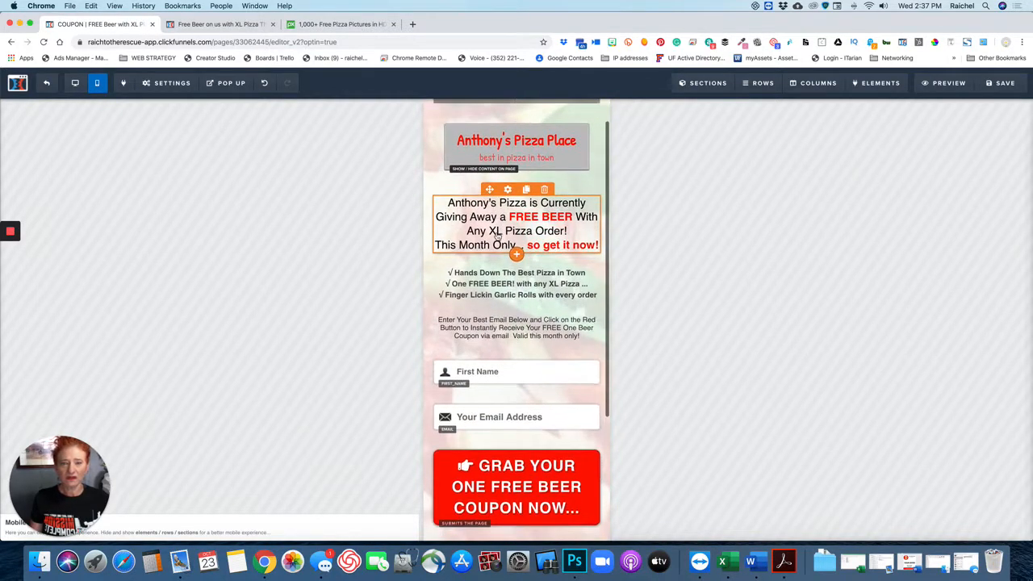
left_click(533, 198)
left_click(606, 182)
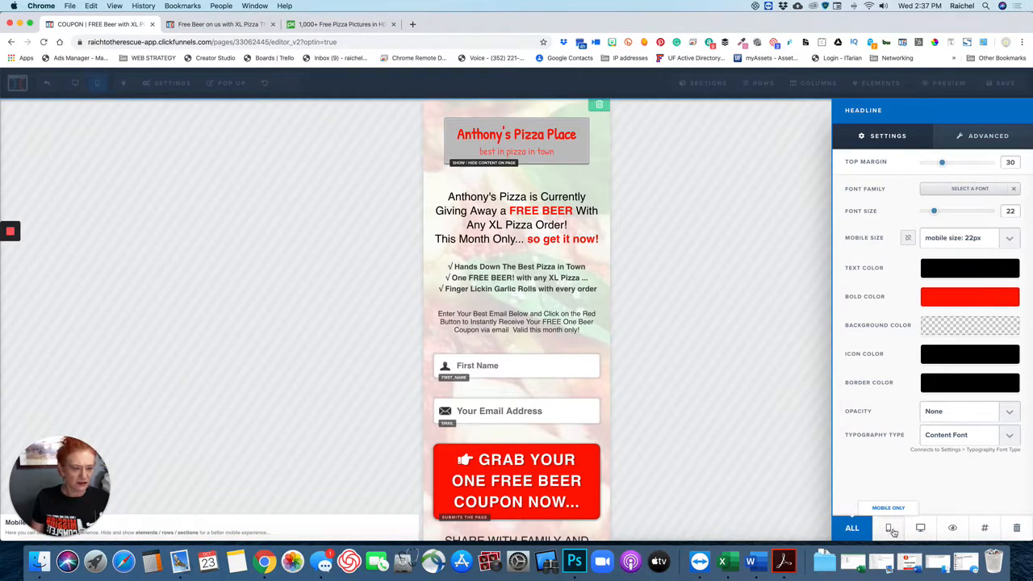
left_click(889, 529)
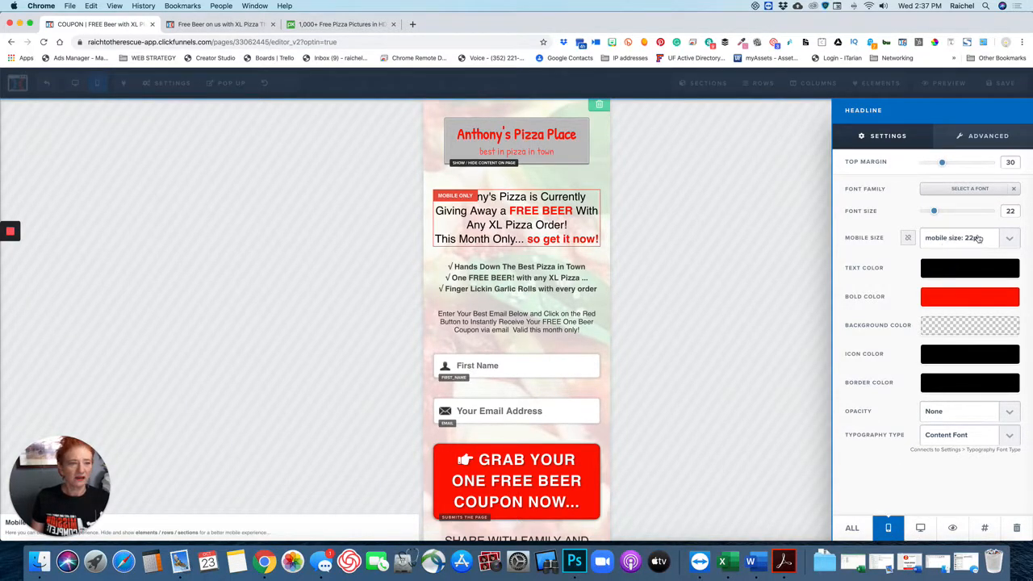
Step: Try mobile sizes of 16, 18, 20 and 19 px on the free beer headline, and settle on 18 px
left_click(1009, 241)
left_click(895, 246)
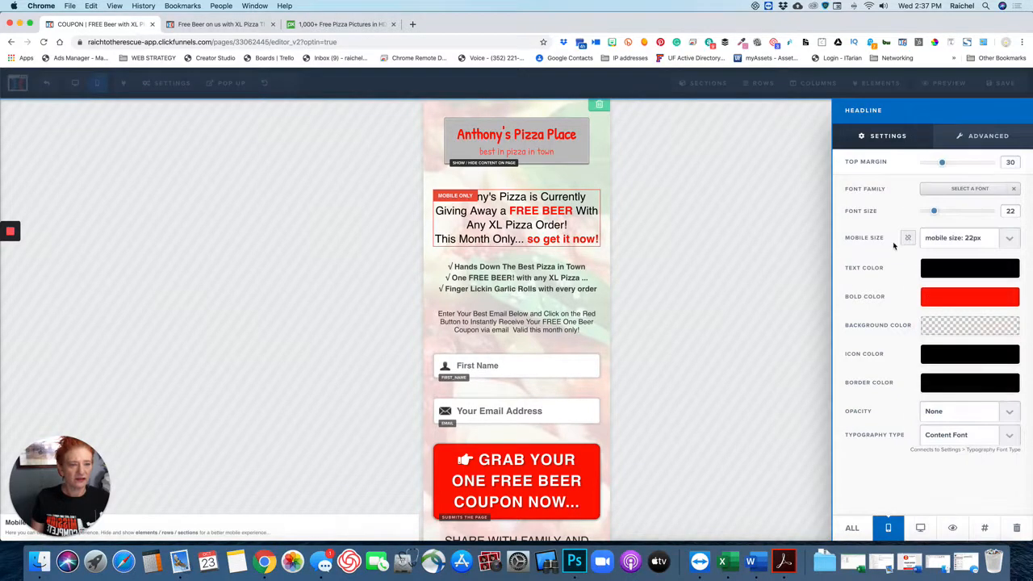
left_click(1013, 244)
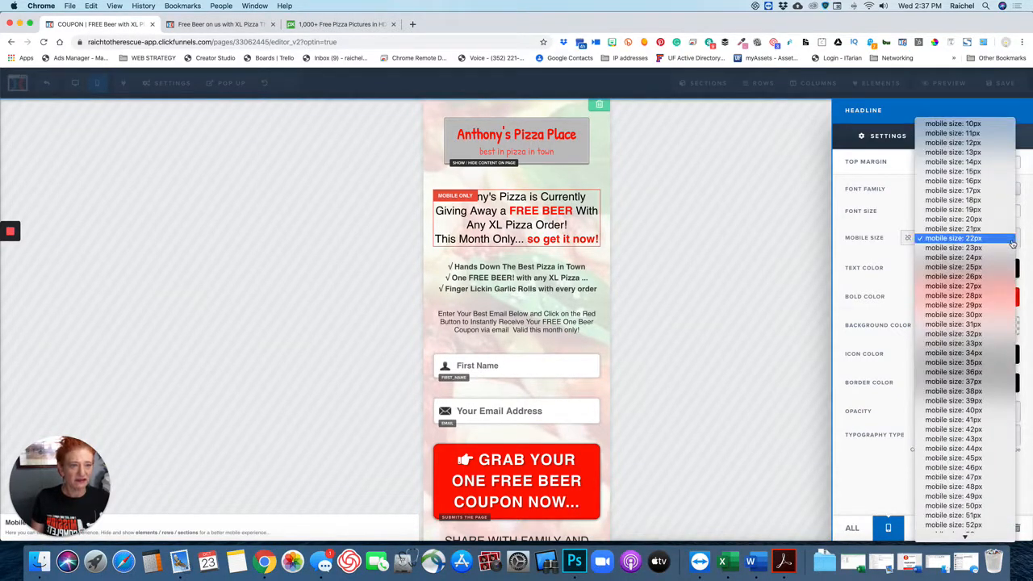
left_click(978, 182)
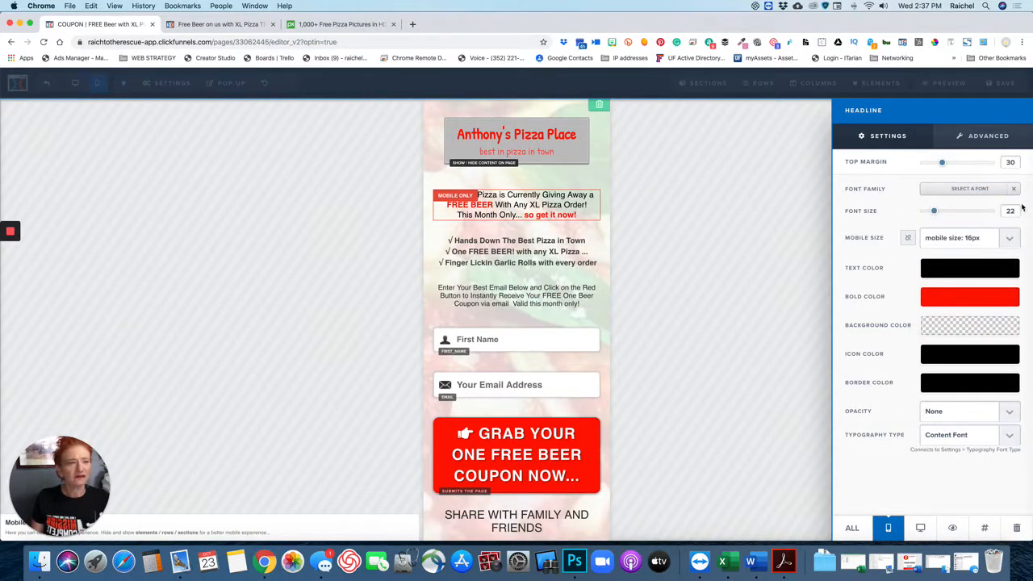
left_click(1017, 242)
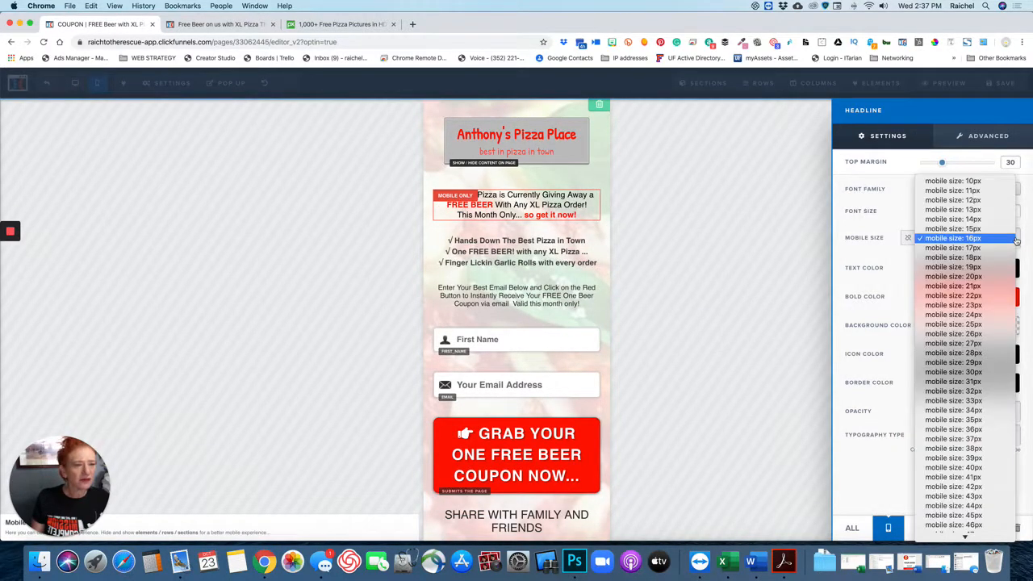
left_click(1000, 258)
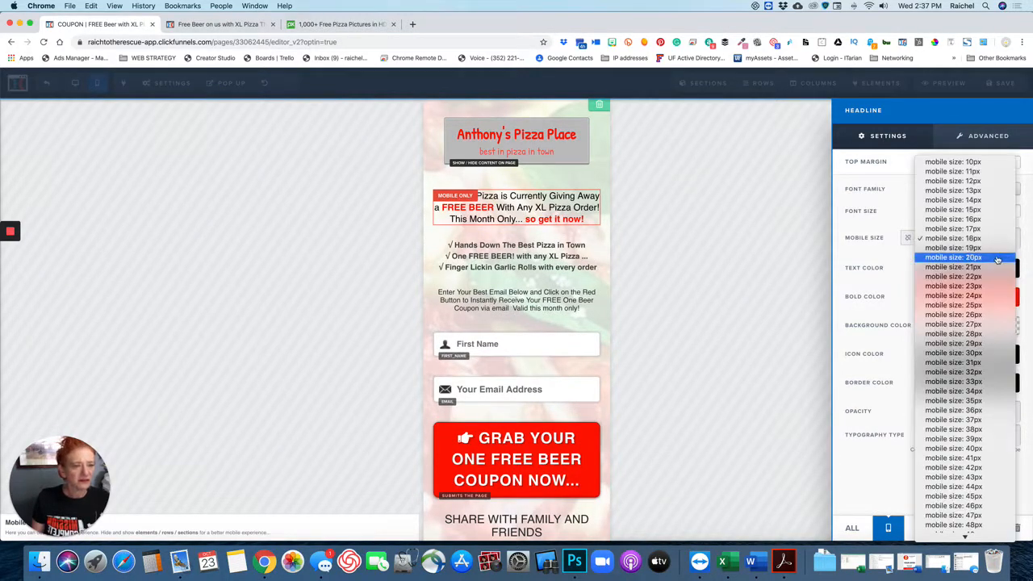
left_click(992, 258)
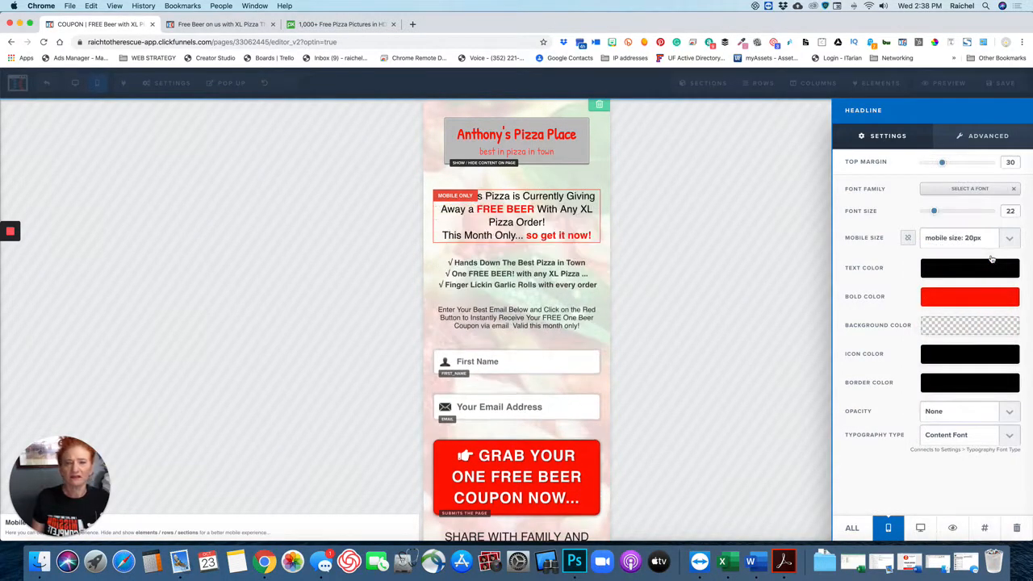
left_click(1003, 241)
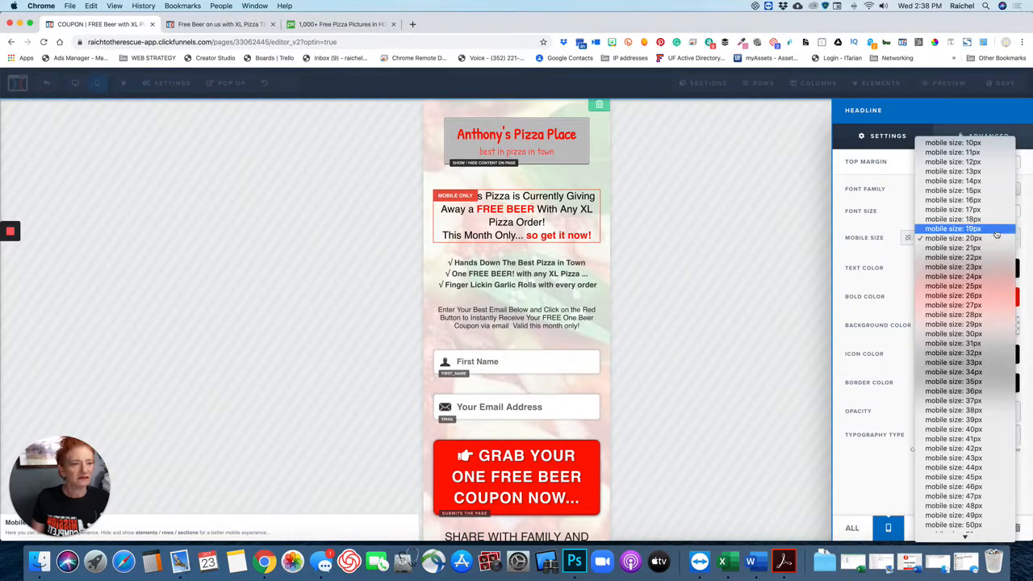
left_click(997, 233)
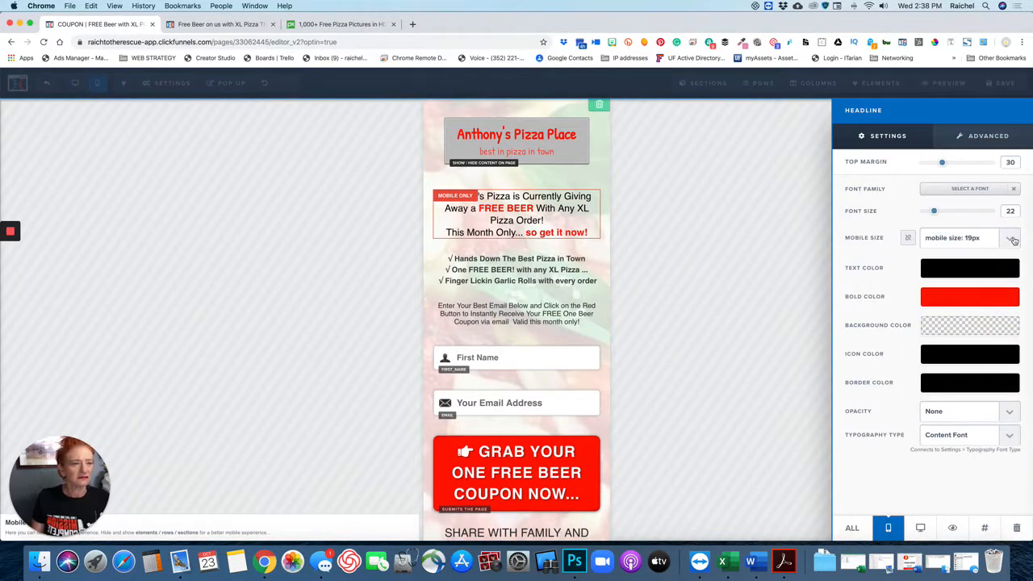
left_click(1010, 239)
left_click(1008, 230)
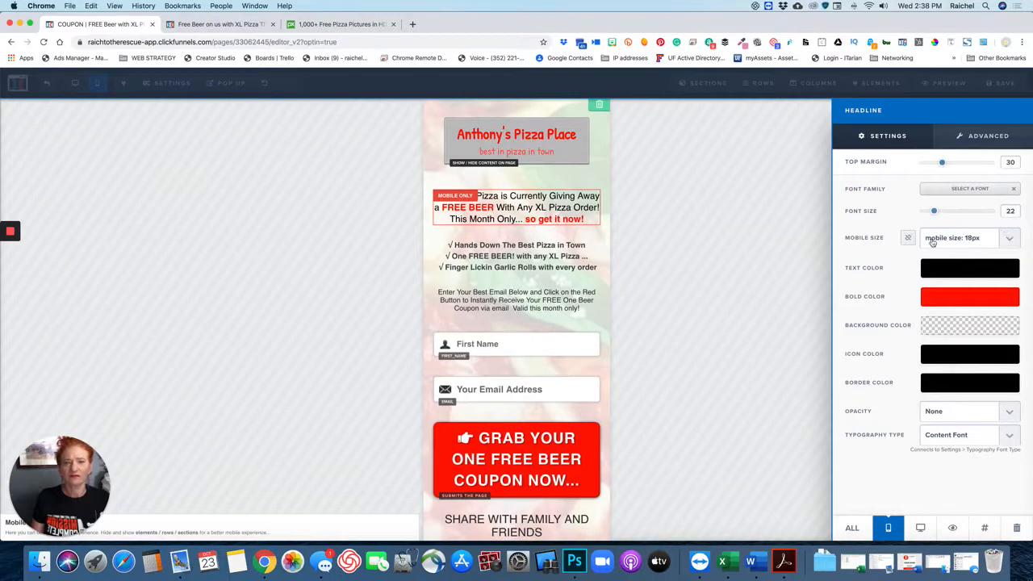
Step: Set the mobile size of the three-line checkmark list below the headline to 14 px
left_click(565, 264)
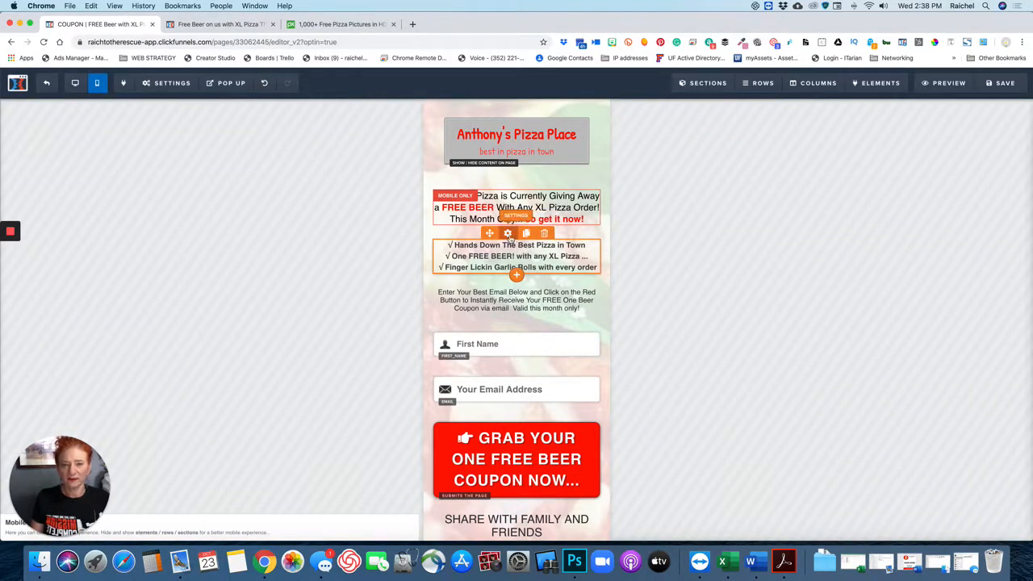
left_click(508, 234)
left_click(1013, 242)
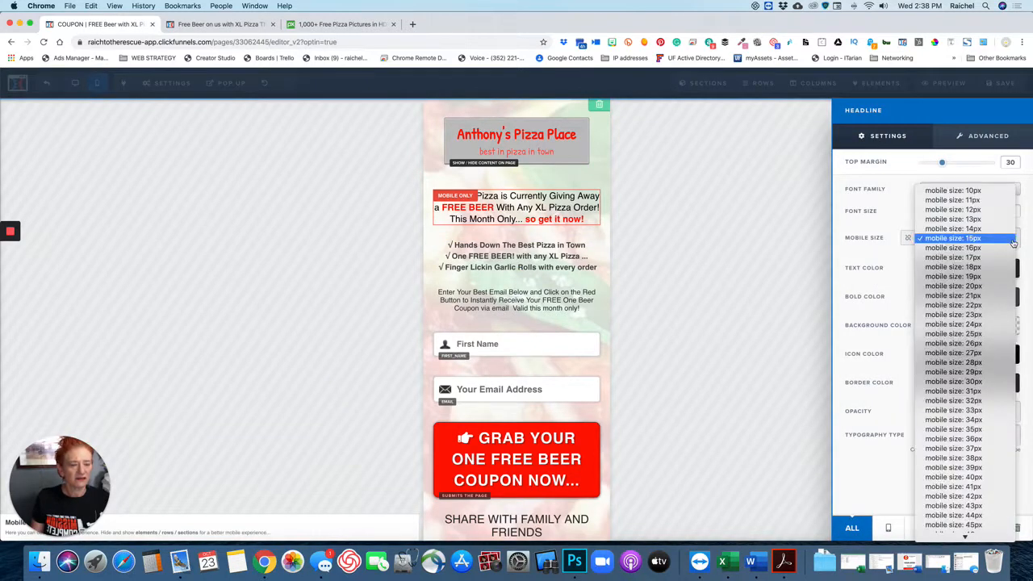
left_click(998, 230)
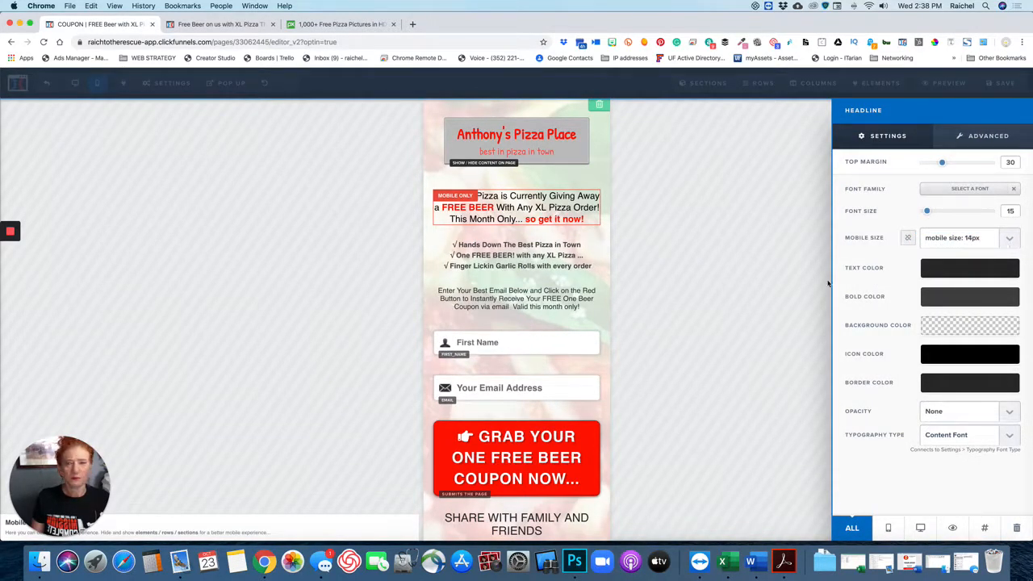
Step: Set the mobile size of the "Enter Your Best Email Below" paragraph to 13 px after trying 12 px
left_click(521, 300)
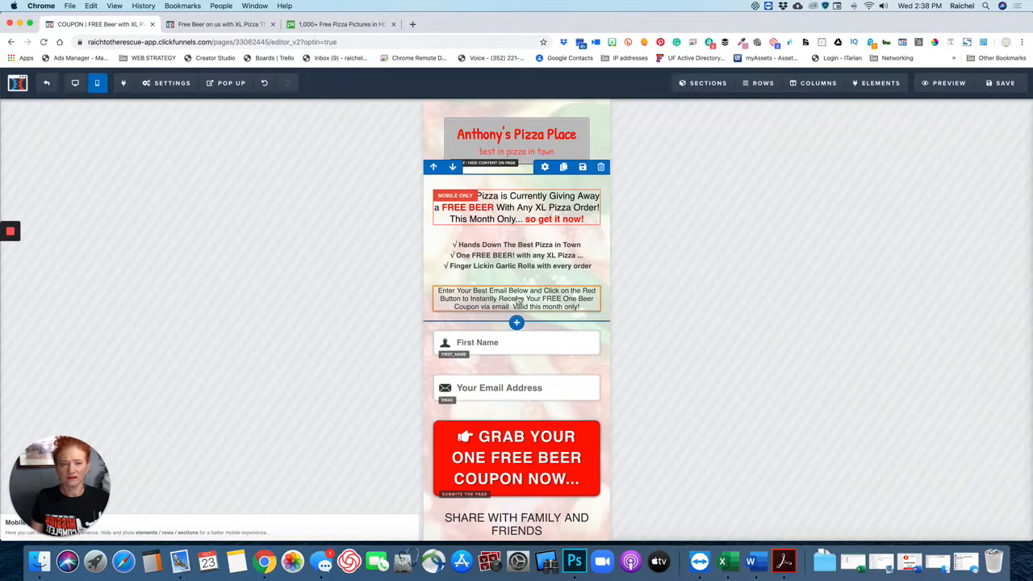
left_click(574, 297)
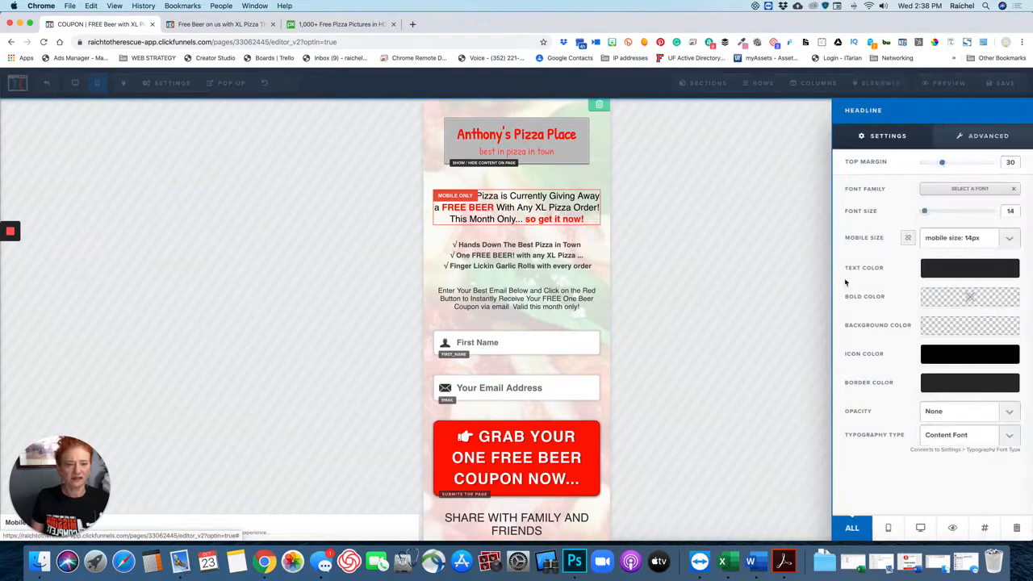
left_click(1010, 235)
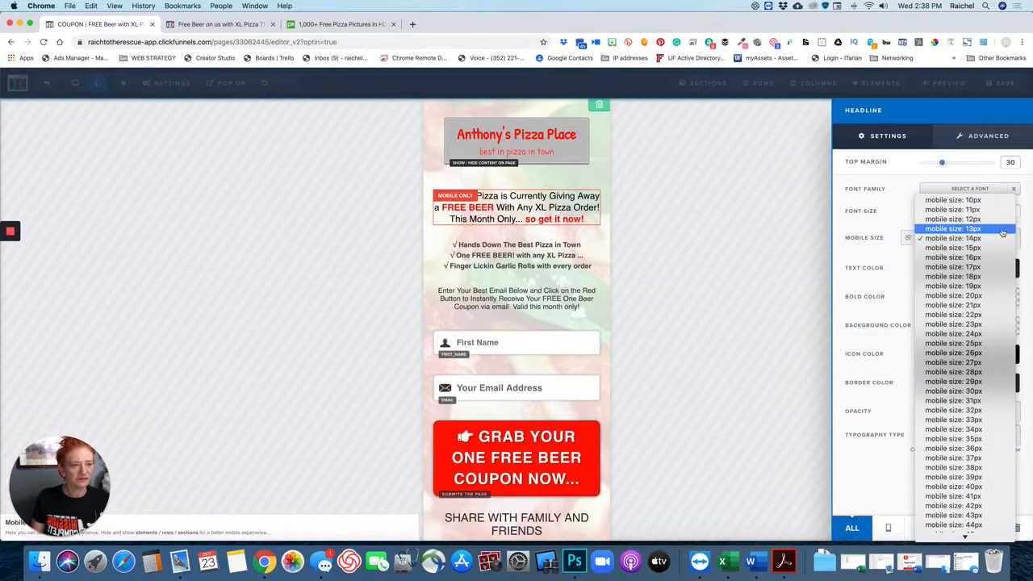
left_click(1001, 231)
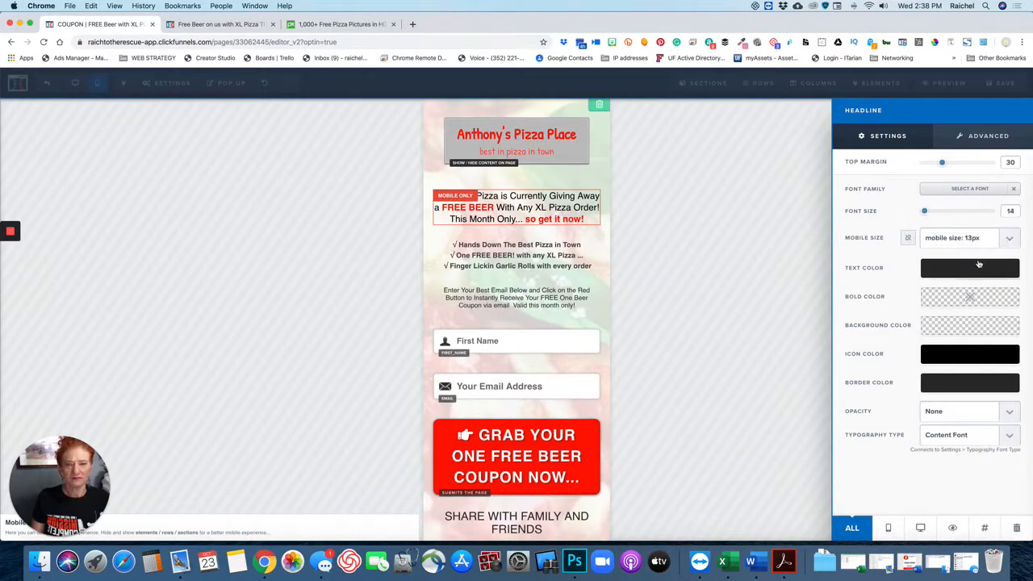
left_click(1006, 240)
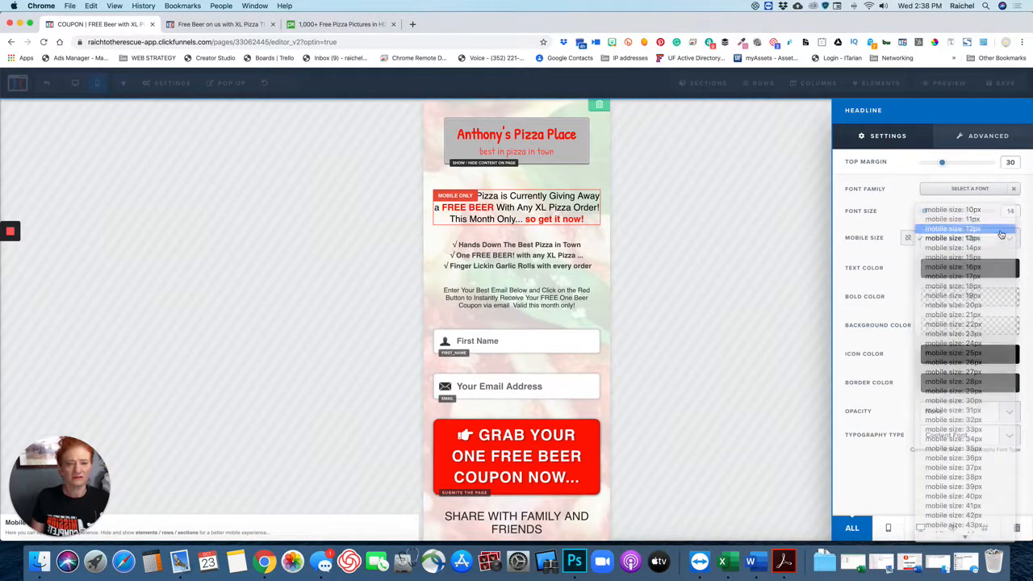
left_click(1001, 231)
left_click(1005, 242)
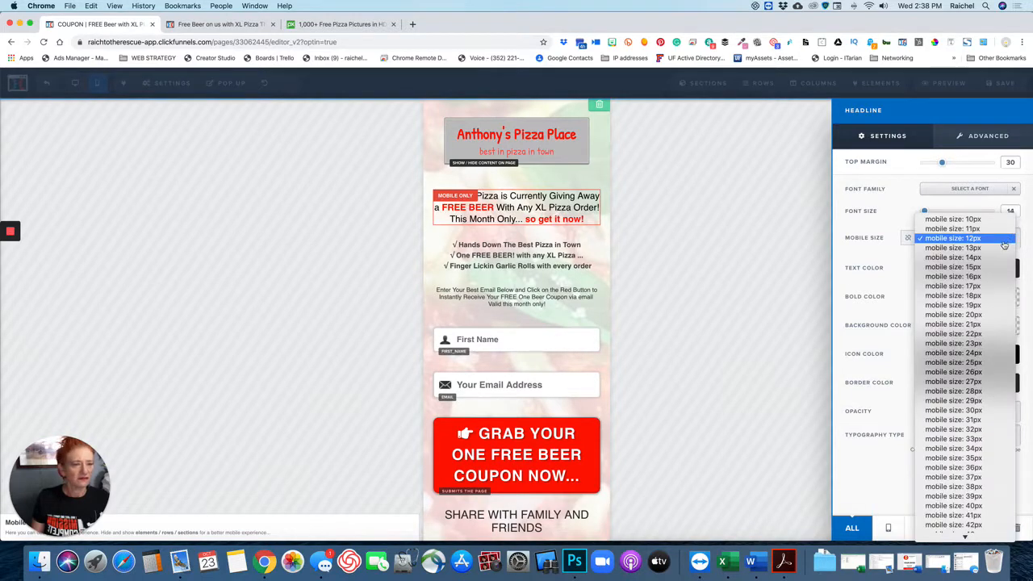
left_click(1002, 249)
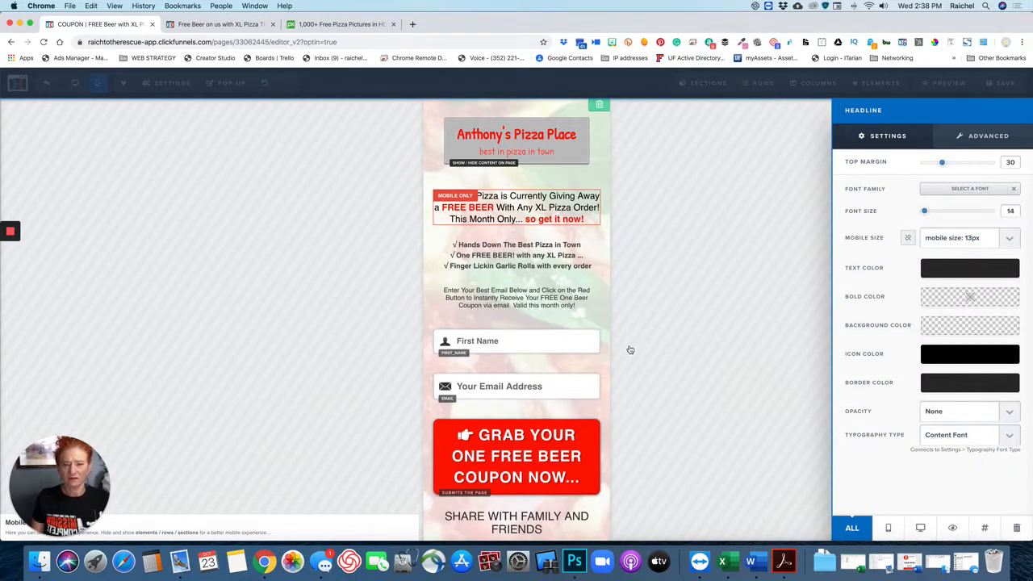
Step: Check the rest of the mobile layout down to the share buttons and footer, and save the page
left_click(552, 448)
scroll(565, 363, "down", 2)
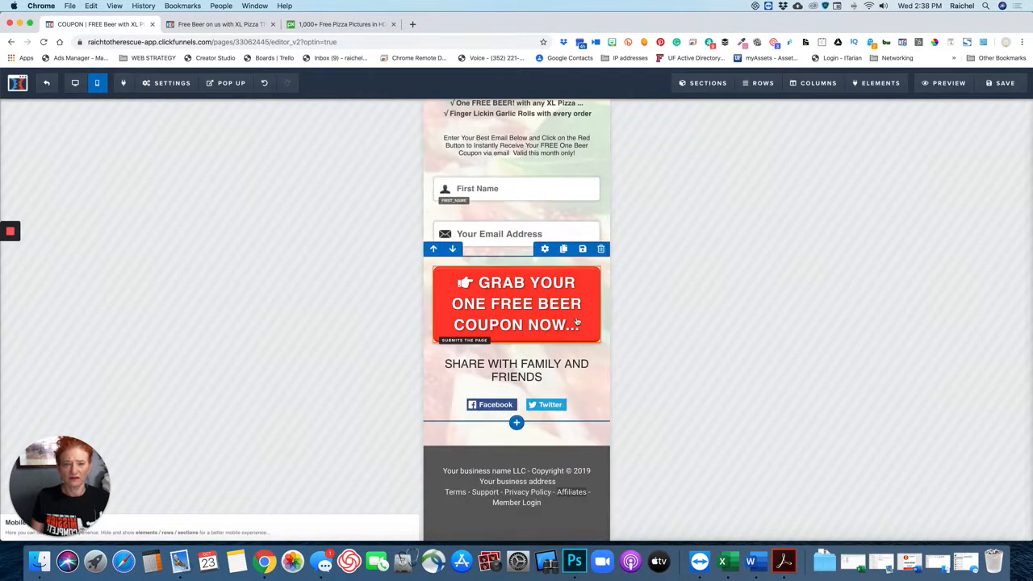
scroll(573, 322, "up", 1)
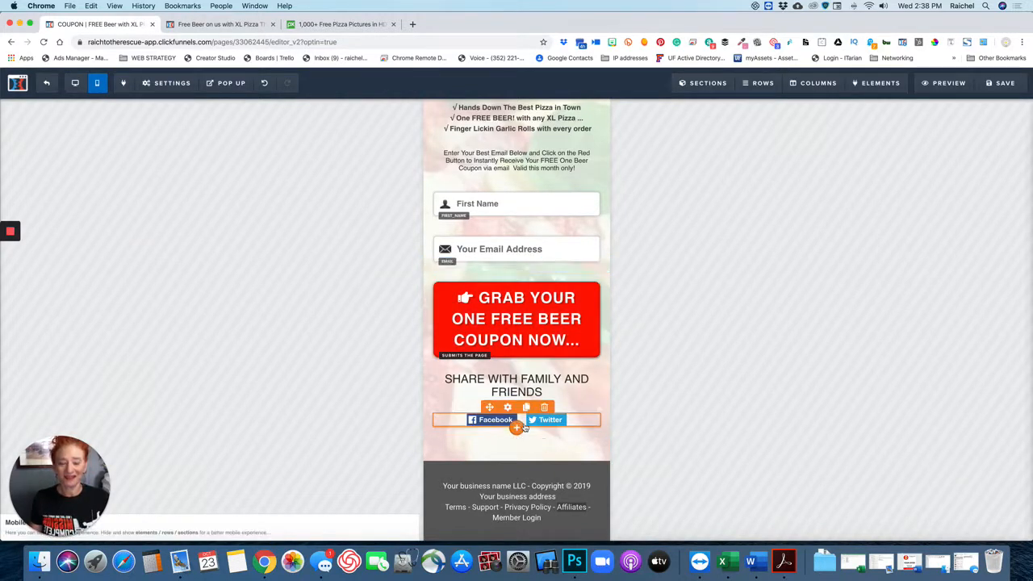
scroll(524, 427, "down", 1)
scroll(524, 363, "up", 5)
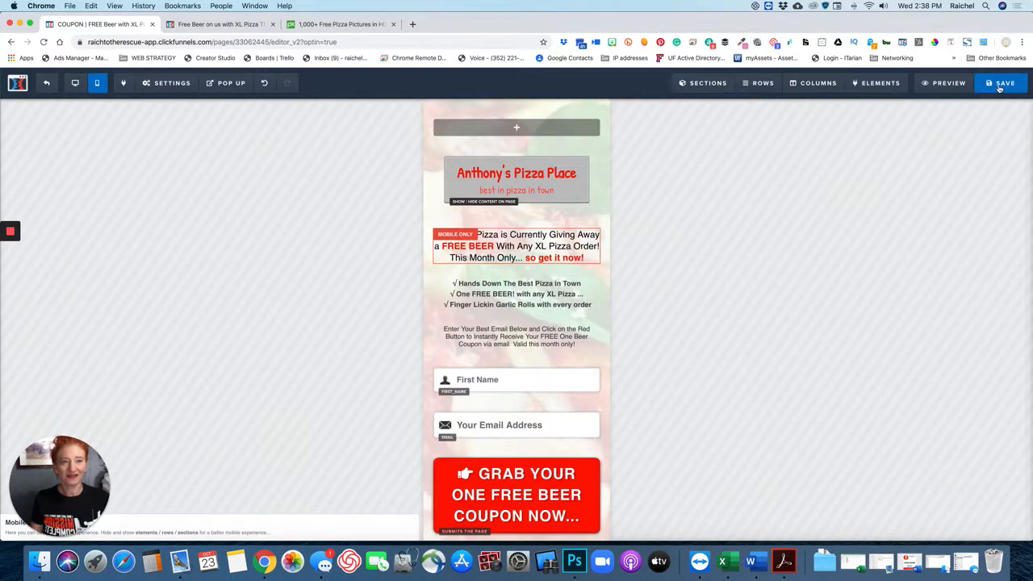
left_click(999, 89)
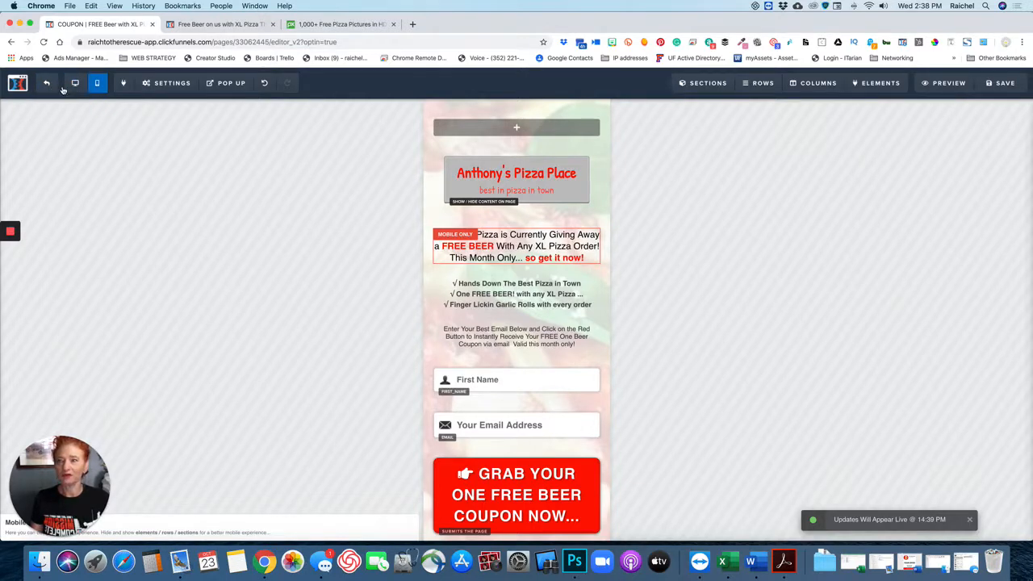
Step: Exit the page editor to the OPTIN step's overview, view the live coupon page from its URL, and return to the overview
left_click(47, 83)
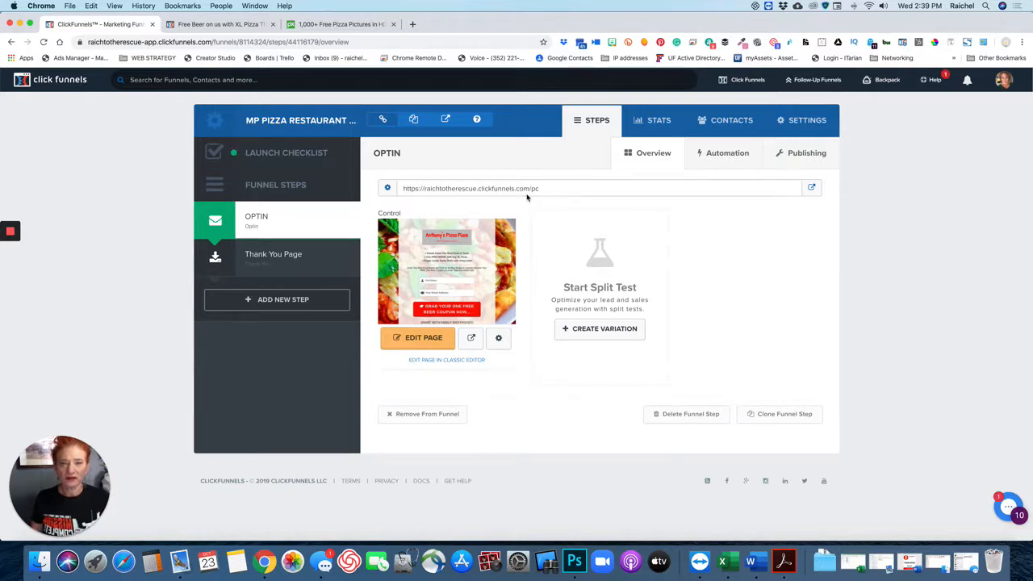
left_click(811, 188)
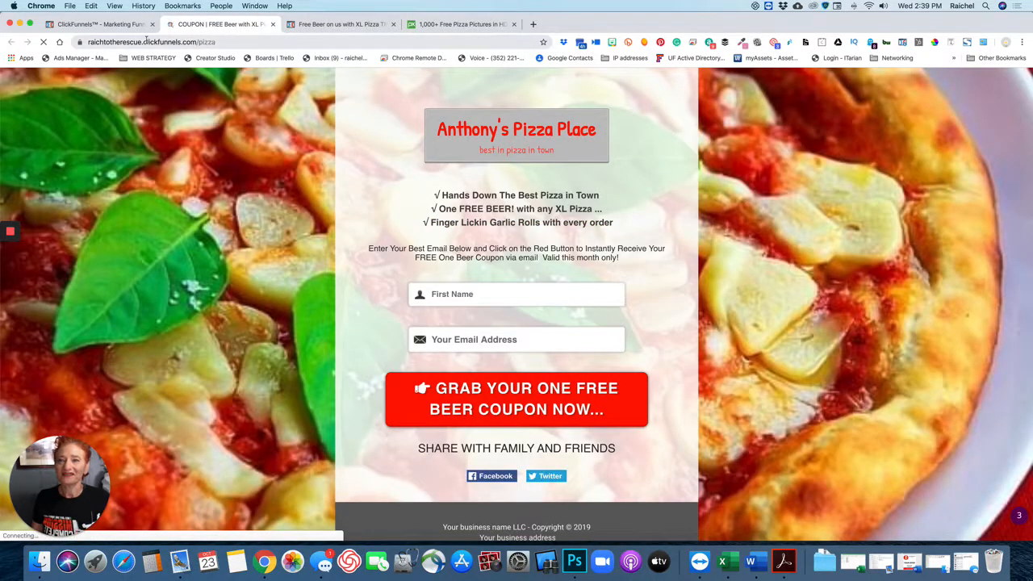
left_click(102, 27)
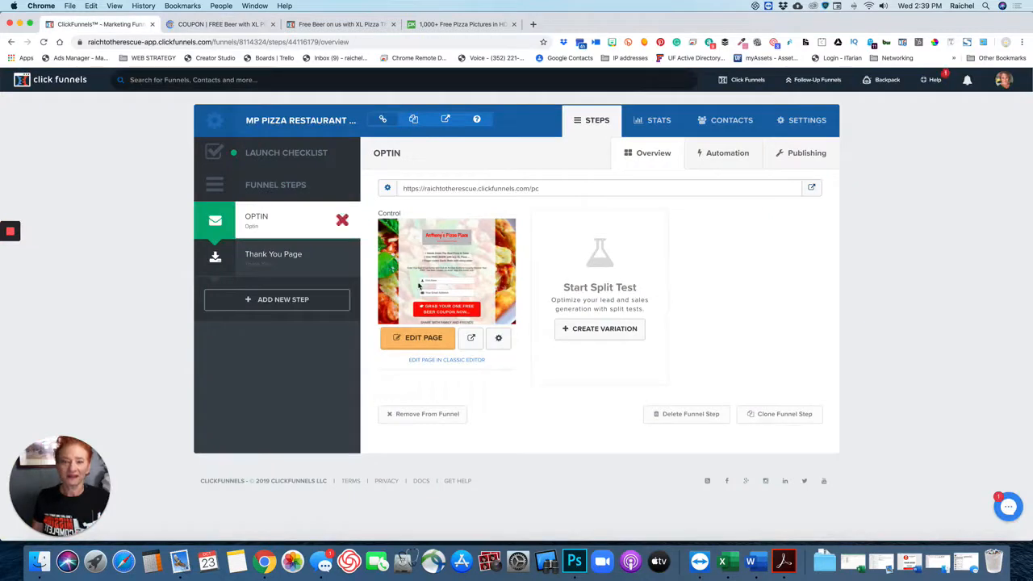
Step: Review the version history with its preview and restore options in the opt-in page's settings, and close the settings without updating the page
left_click(327, 220)
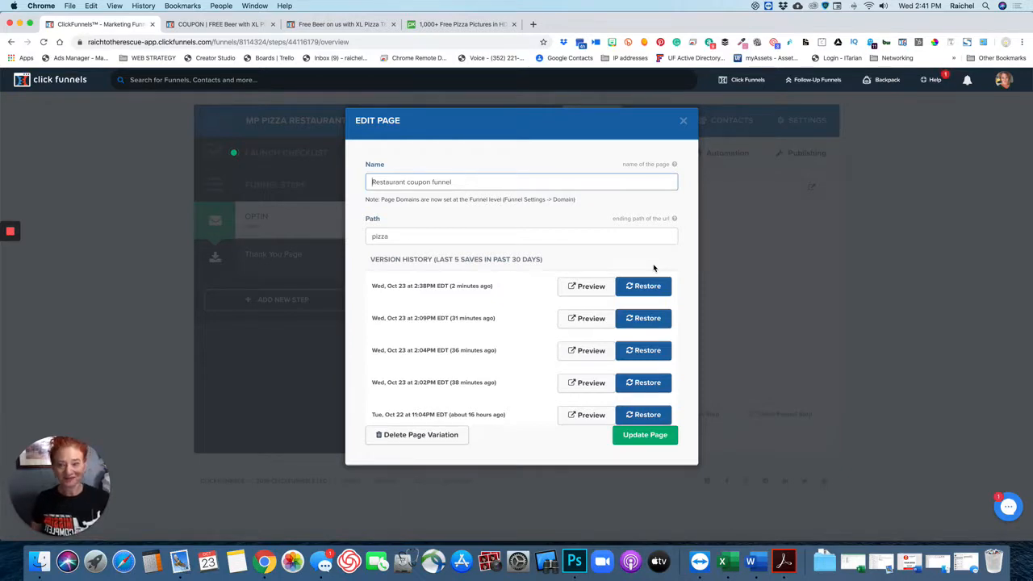
left_click(682, 122)
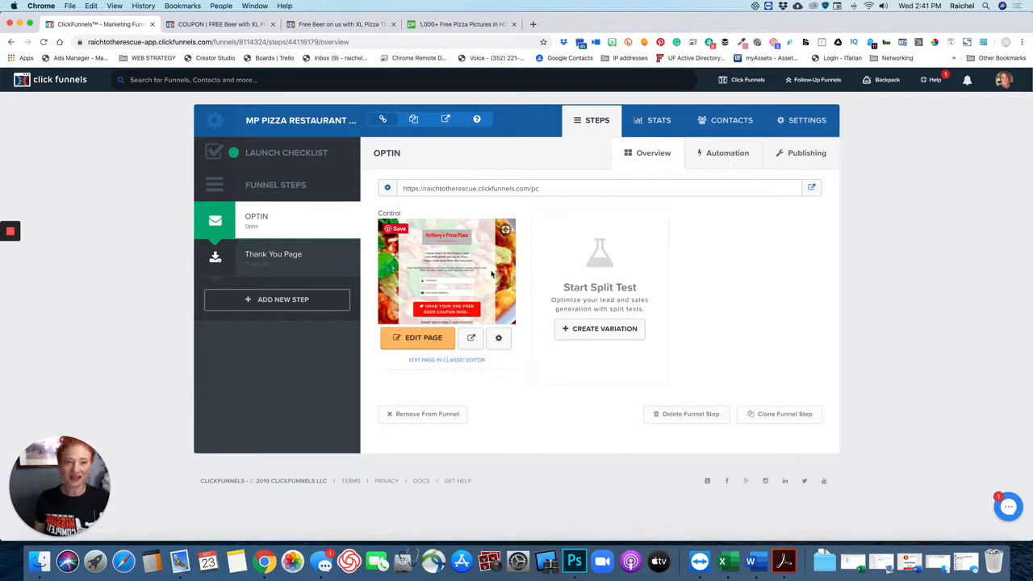
left_click(499, 338)
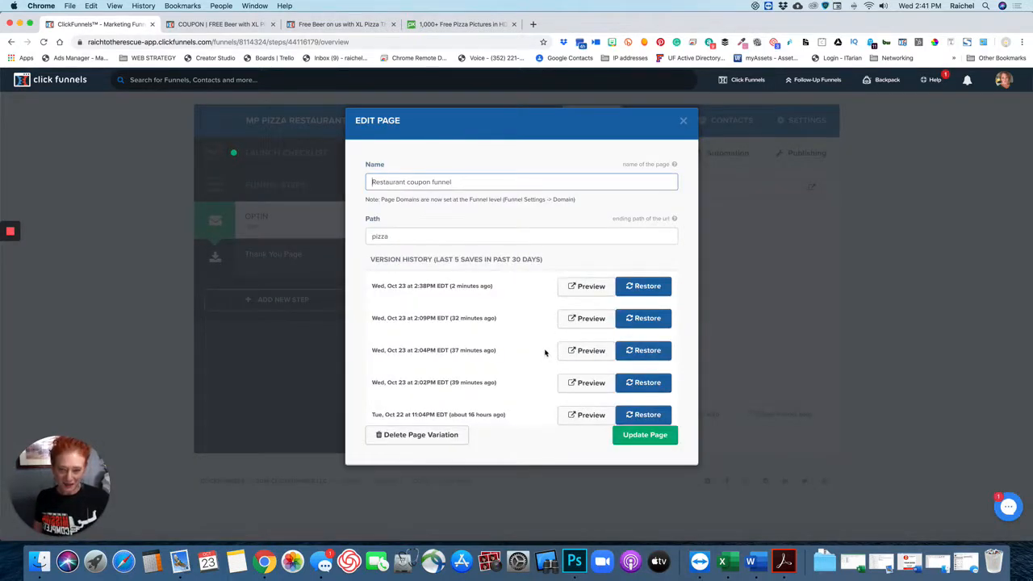
scroll(569, 349, "down", 1)
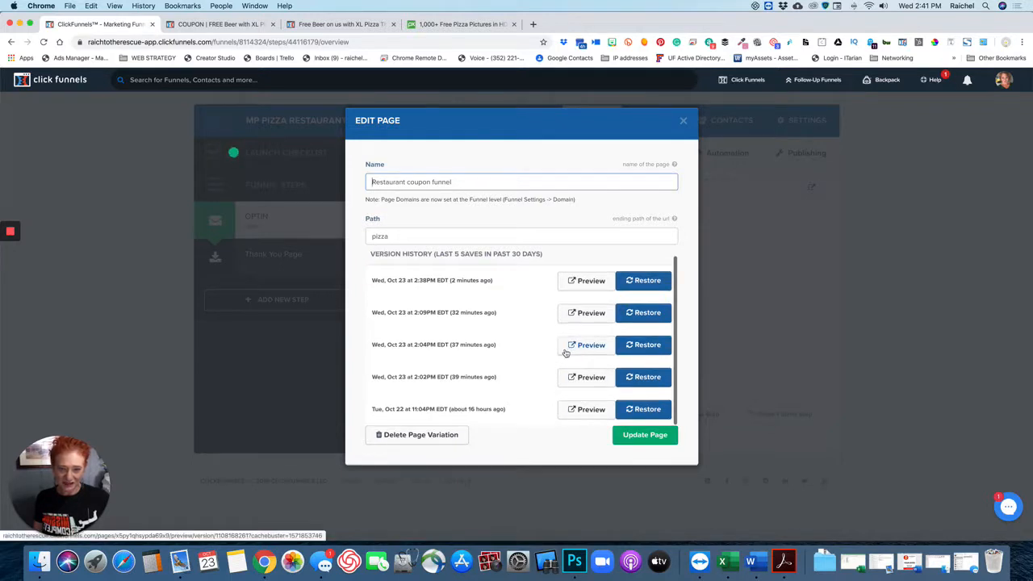
scroll(563, 355, "up", 1)
scroll(561, 358, "down", 1)
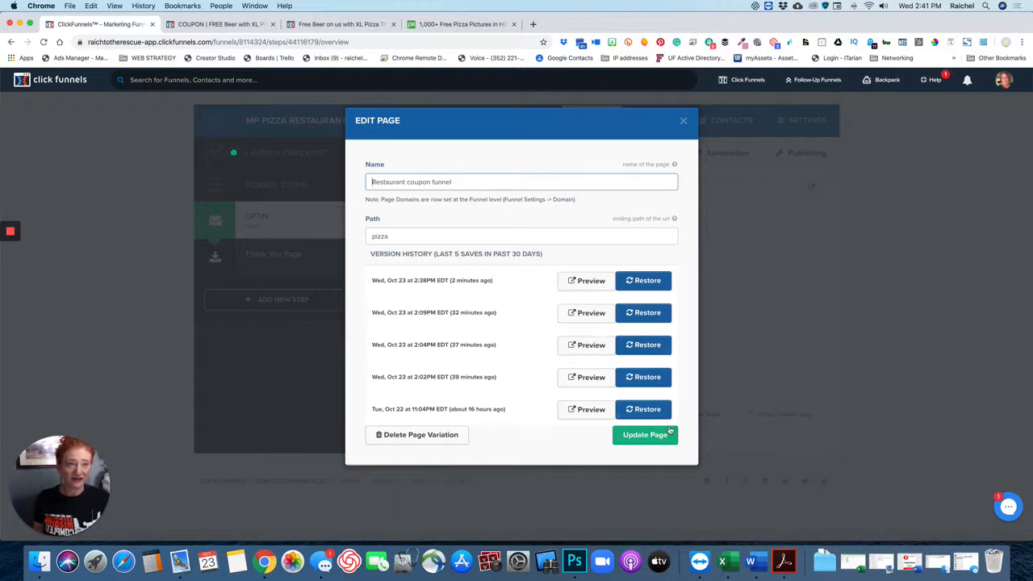
left_click(683, 123)
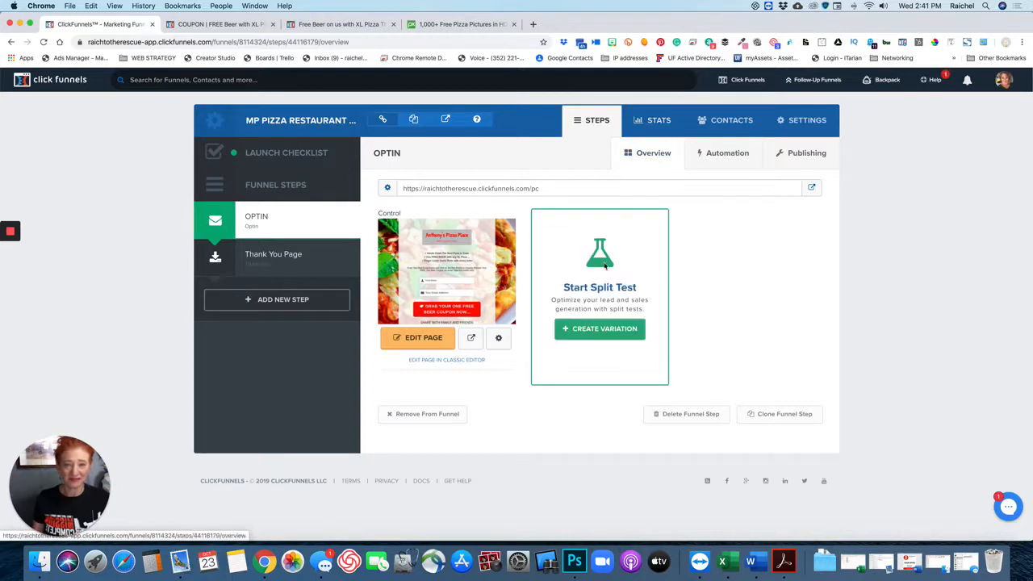